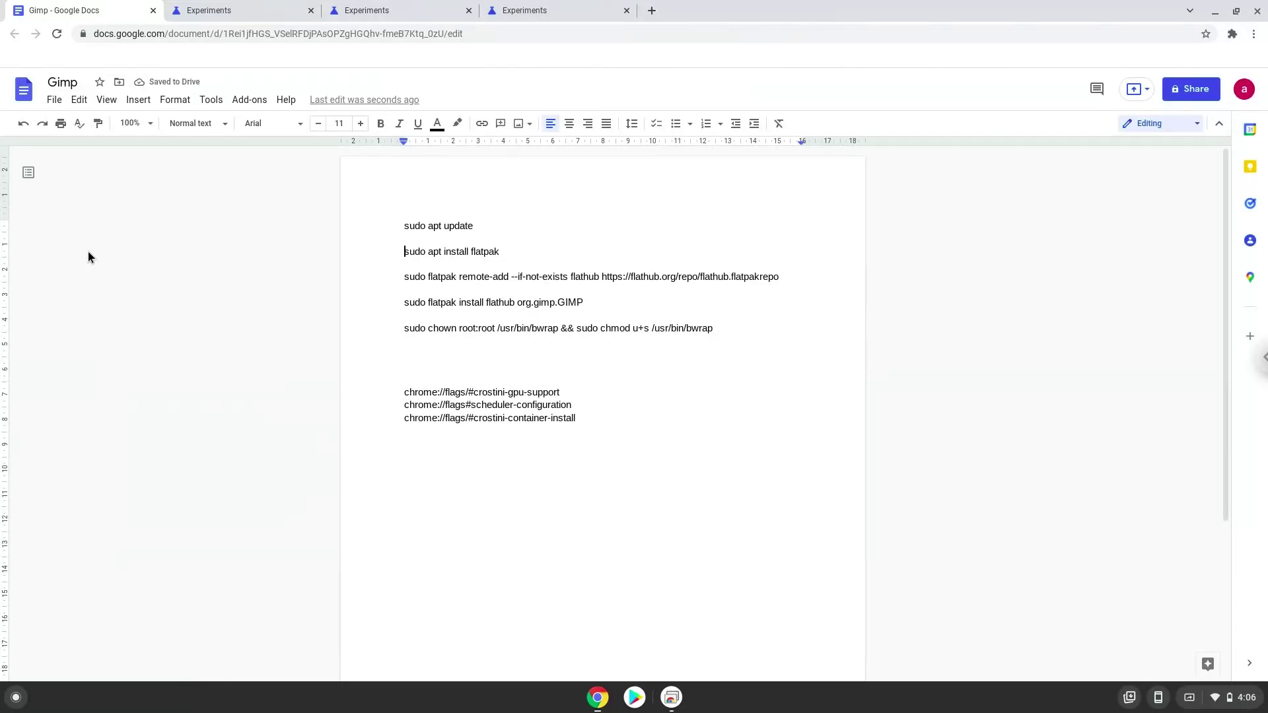
Step: Set Crostini Debian version to Bullseye and Crostini GPU Support to Enabled
{"action": "left_click", "coordinate": [184, 13]}
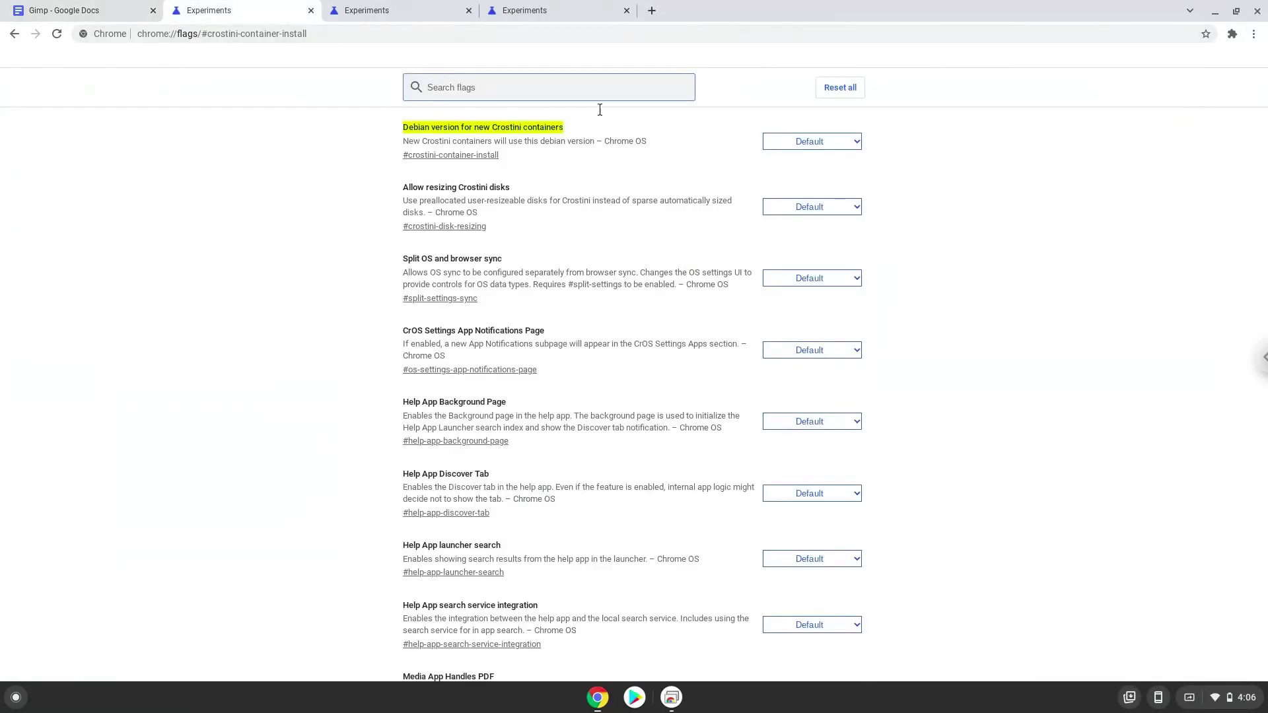
{"action": "left_click", "coordinate": [775, 140]}
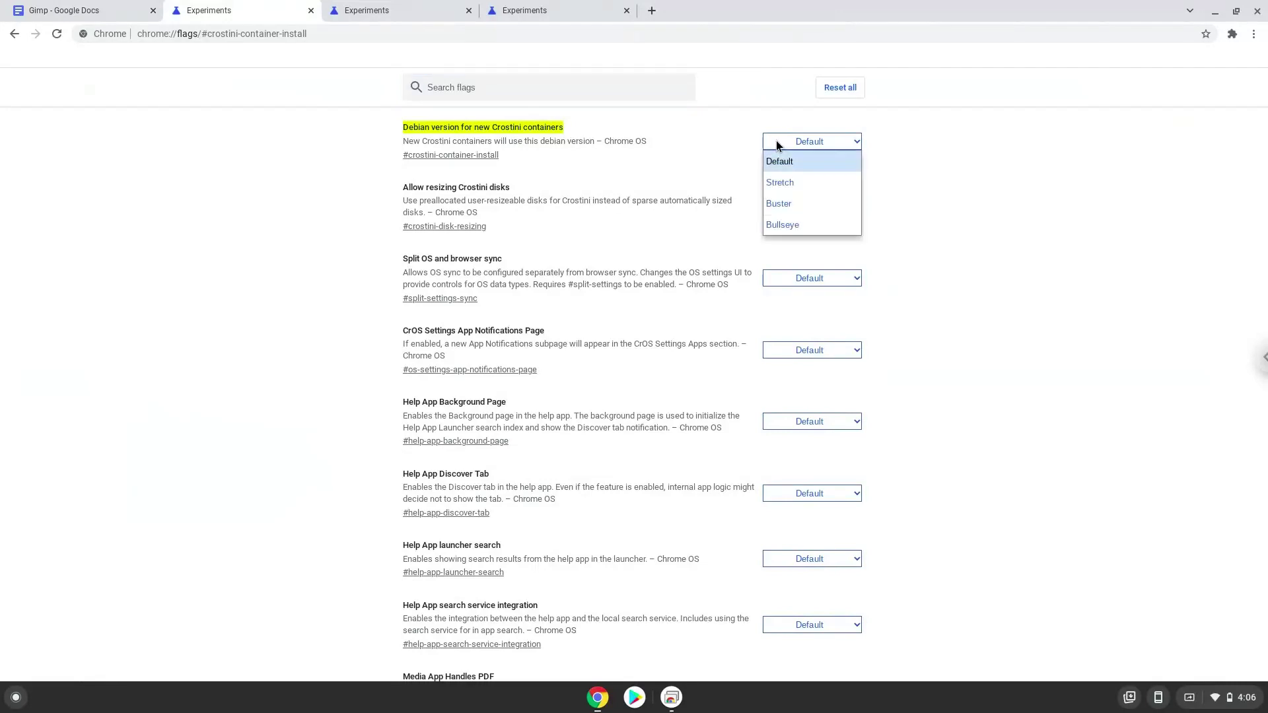
{"action": "left_click", "coordinate": [780, 226]}
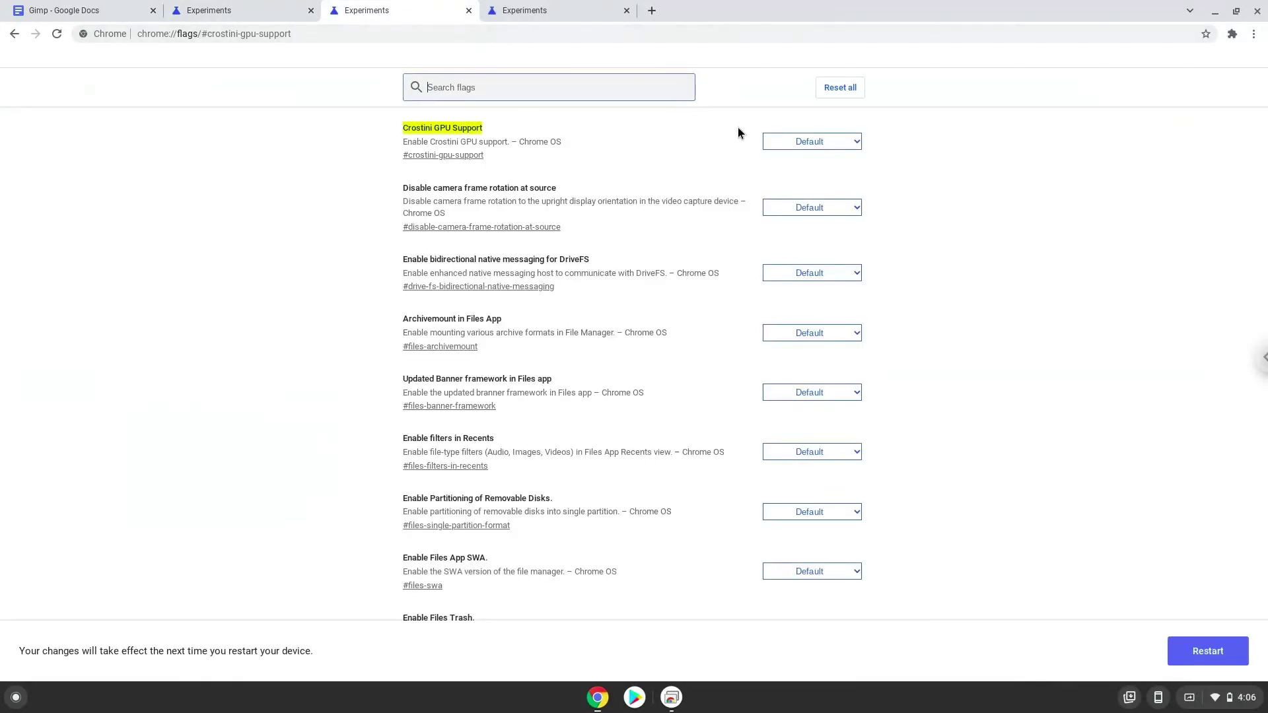
{"action": "left_click", "coordinate": [768, 144]}
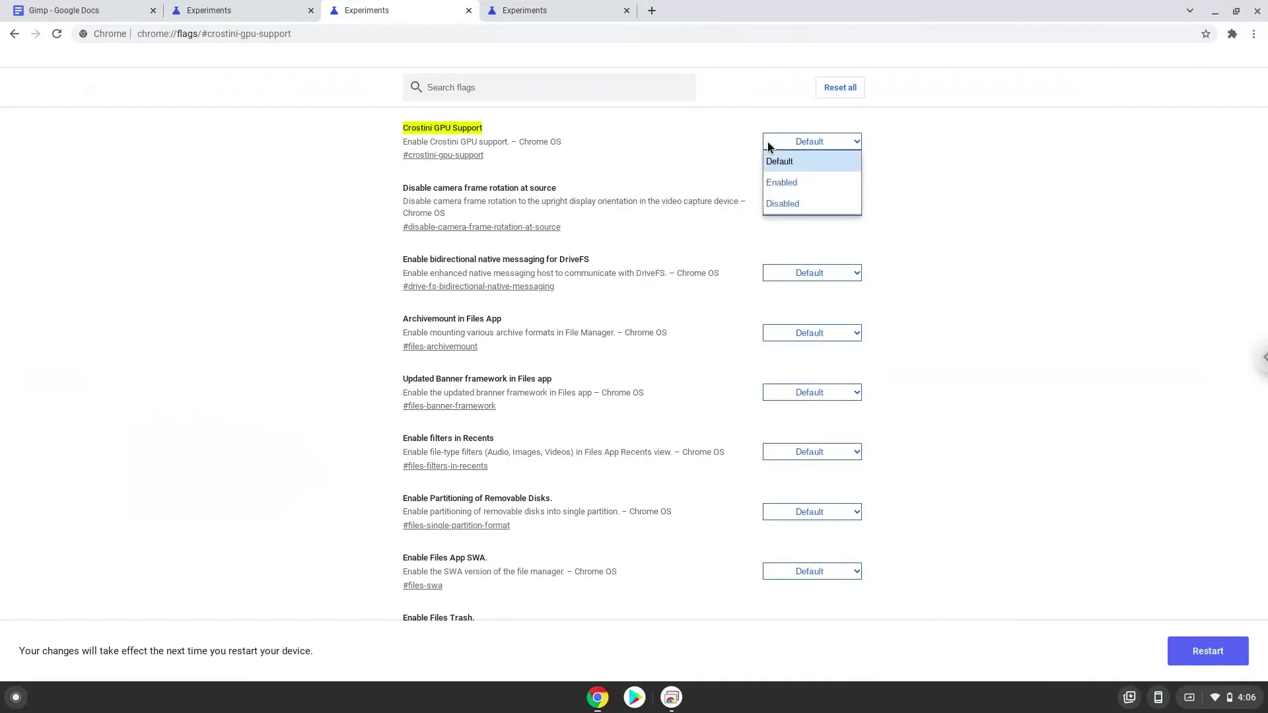
{"action": "left_click", "coordinate": [770, 180]}
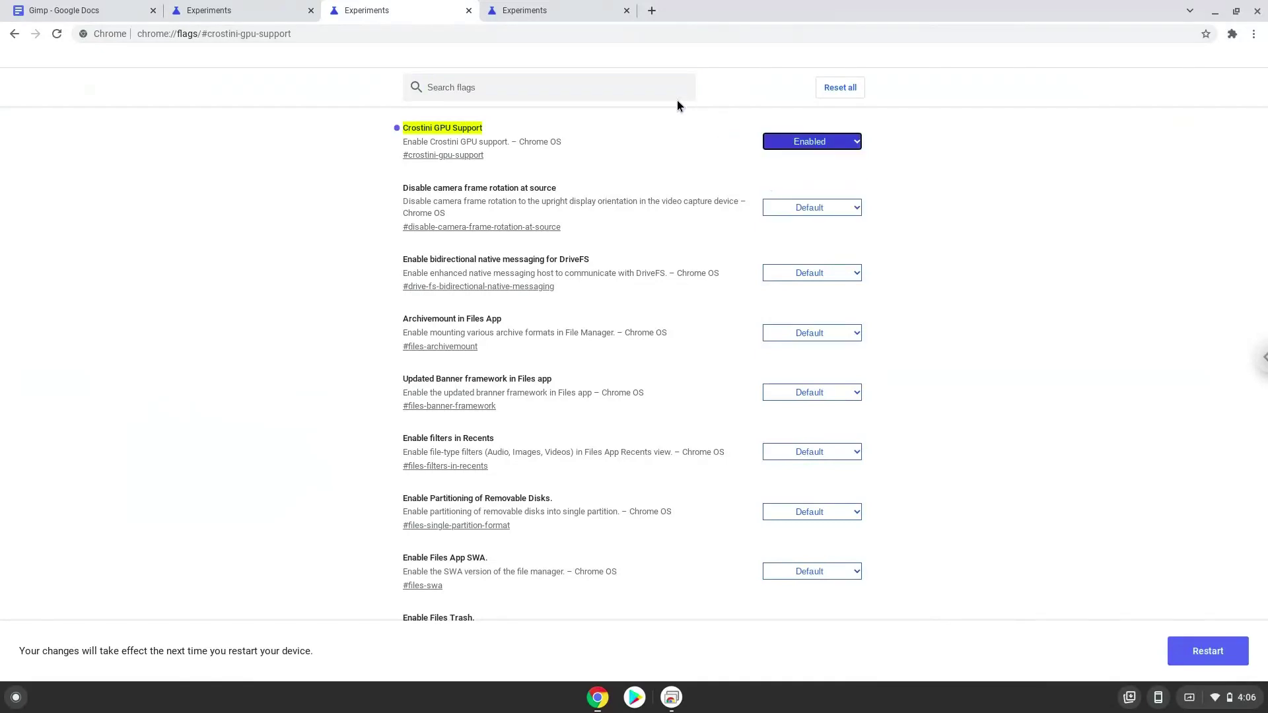
Step: Set Scheduler Configuration to enable Hyper-Threading and restart to apply the flags
{"action": "left_click", "coordinate": [566, 10]}
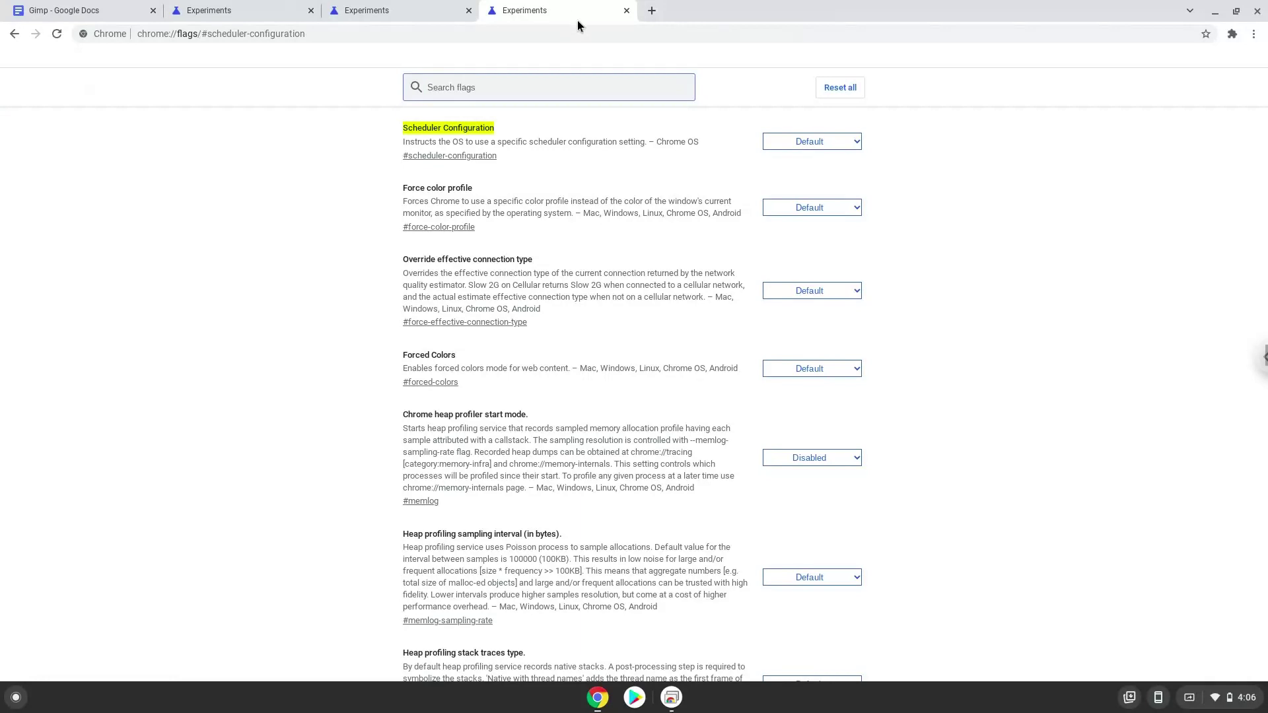
{"action": "left_click", "coordinate": [774, 141]}
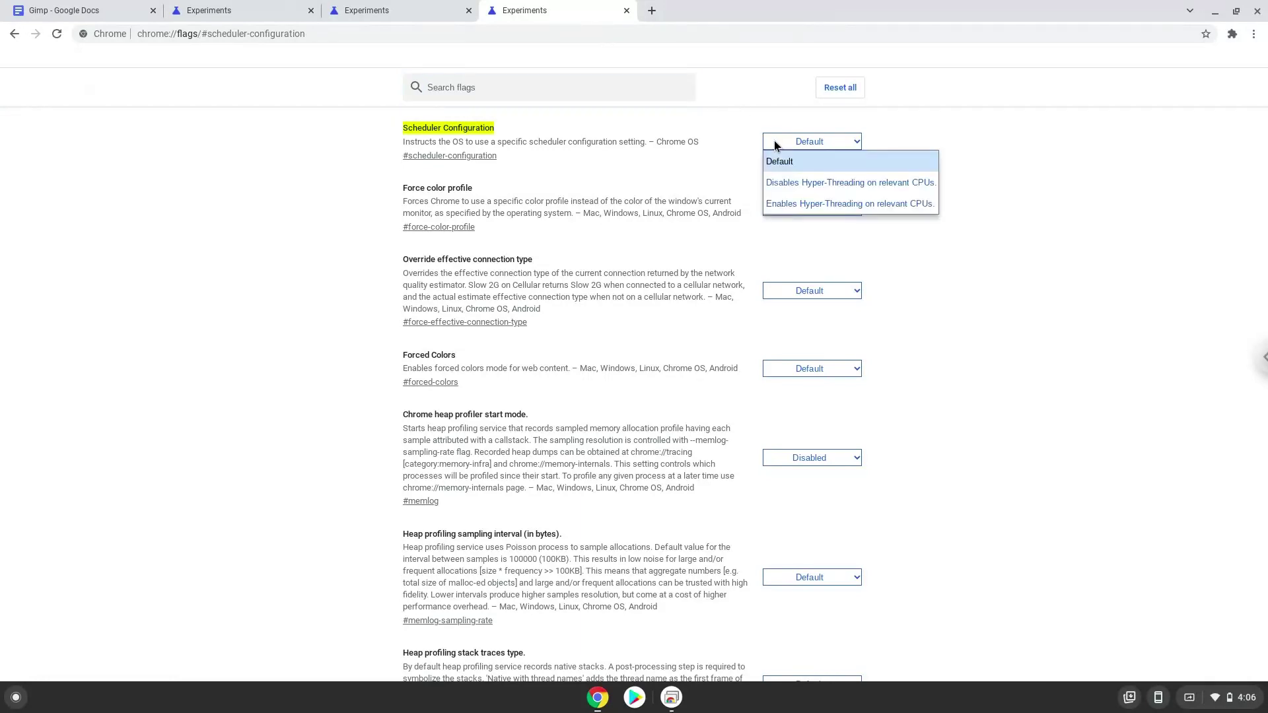
{"action": "left_click", "coordinate": [775, 201]}
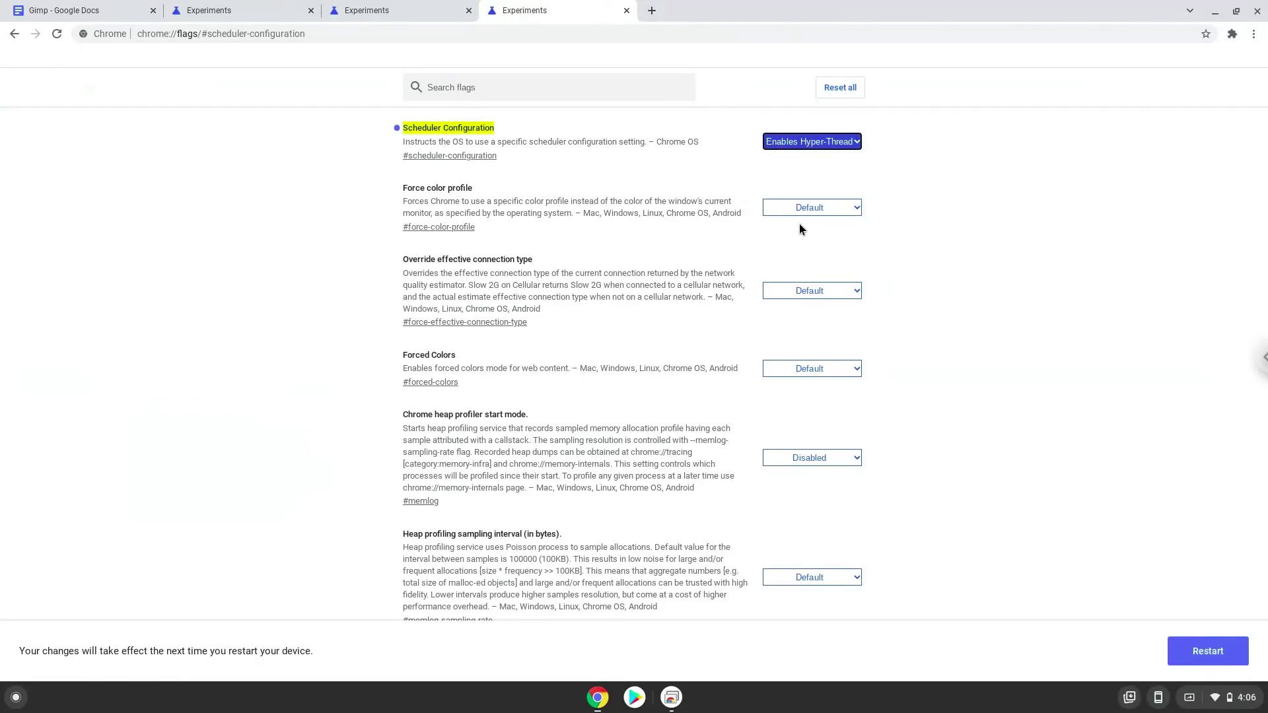
{"action": "left_click", "coordinate": [1208, 651]}
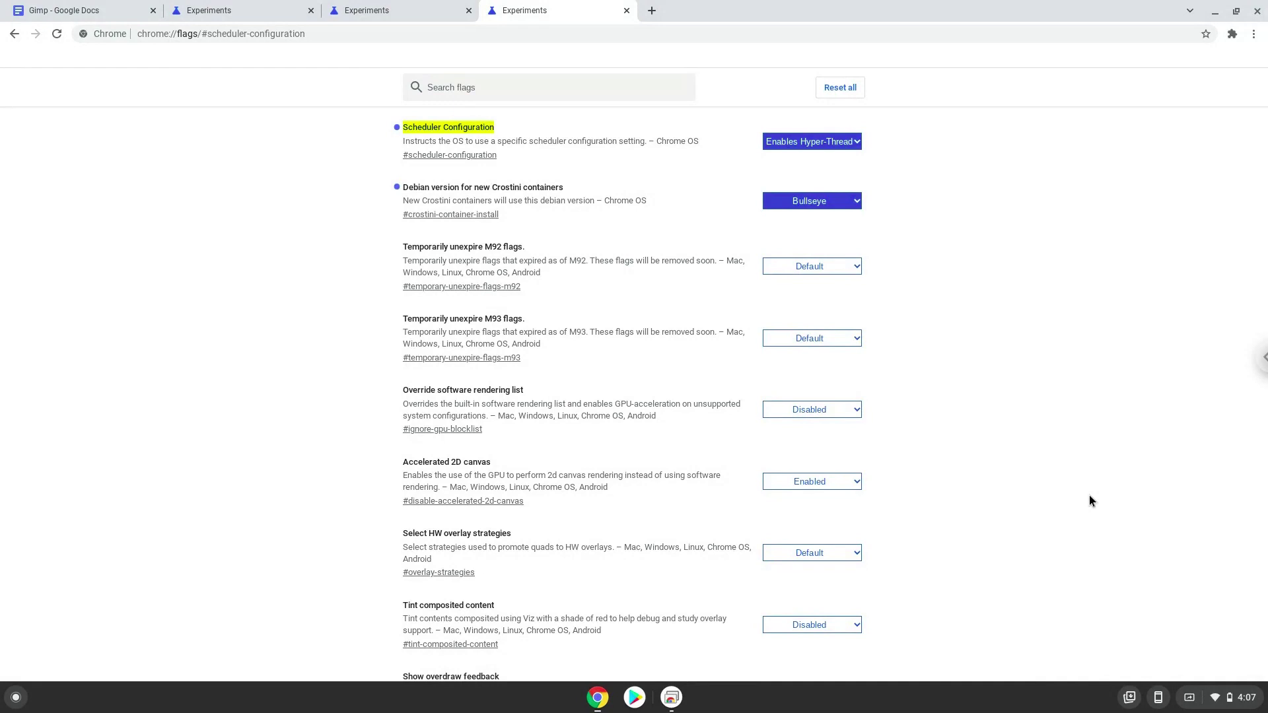
Step: Reach the Developers section of ChromeOS Settings via quick settings and Advanced
{"action": "left_click", "coordinate": [1229, 696]}
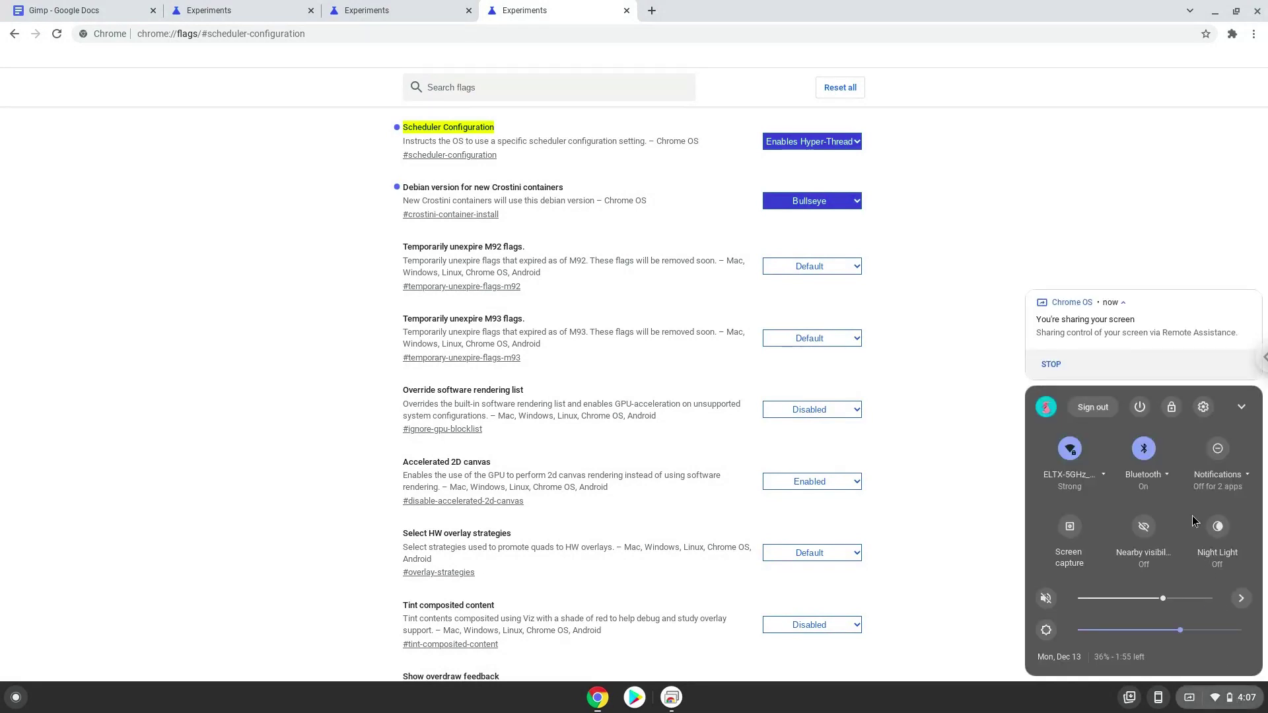
{"action": "left_click", "coordinate": [1200, 406]}
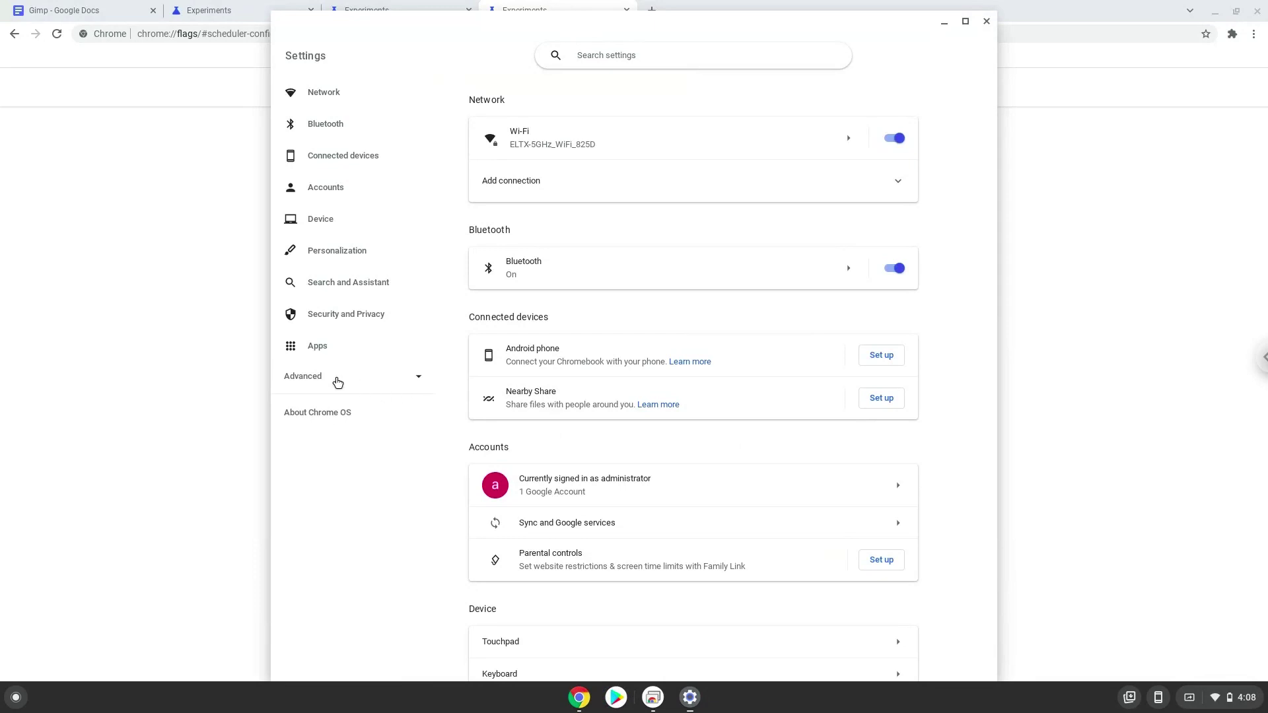
{"action": "left_click", "coordinate": [333, 381]}
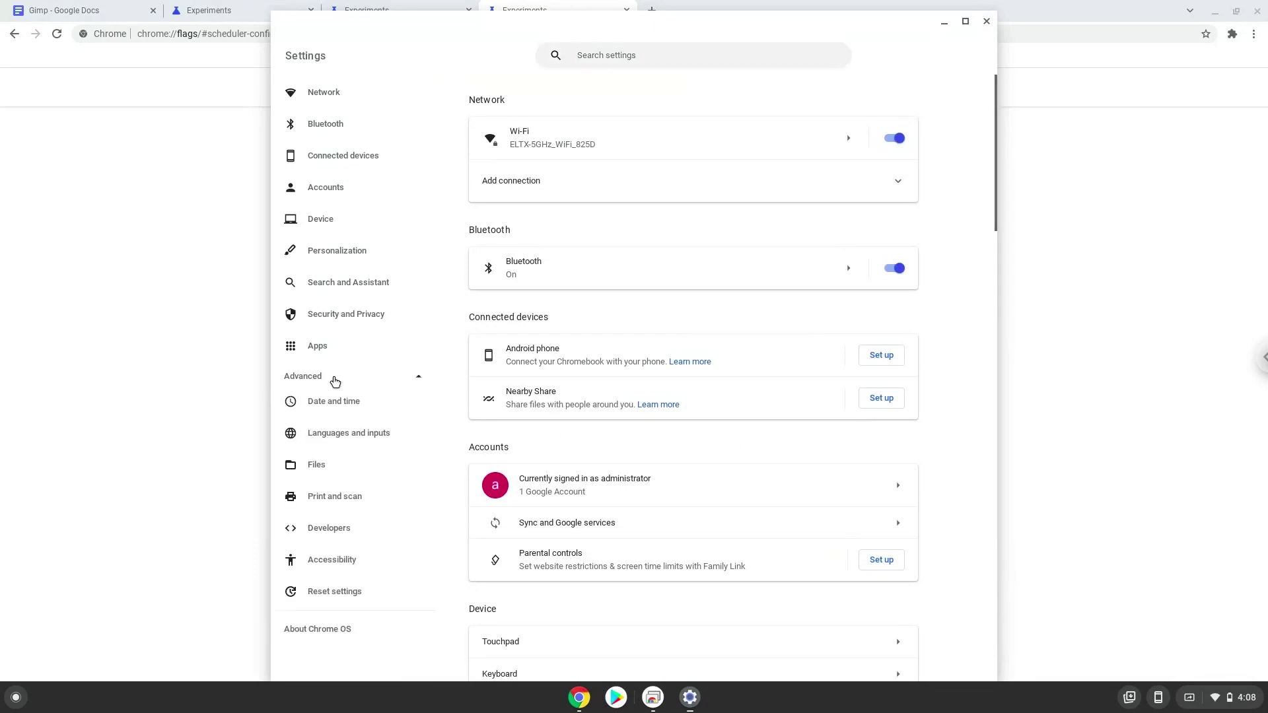
{"action": "left_click", "coordinate": [331, 534]}
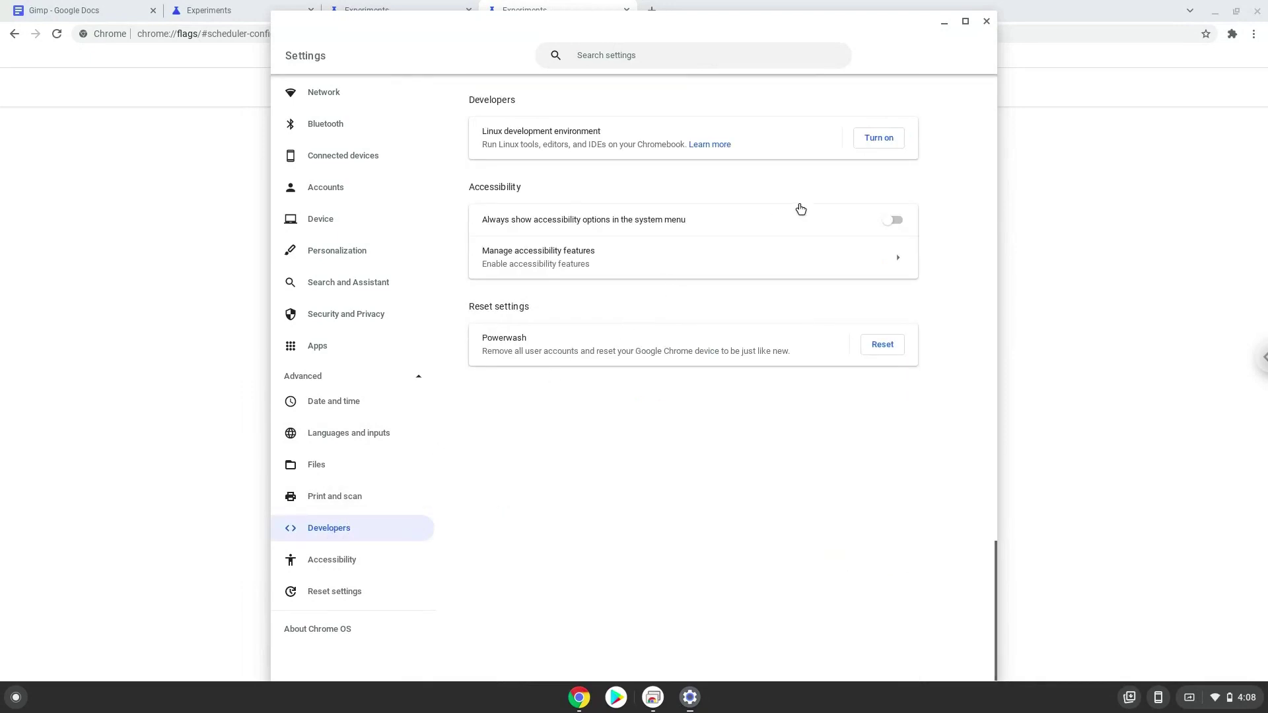
Step: Install the Linux development environment with the default username and recommended disk size, then close its terminal
{"action": "left_click", "coordinate": [867, 139]}
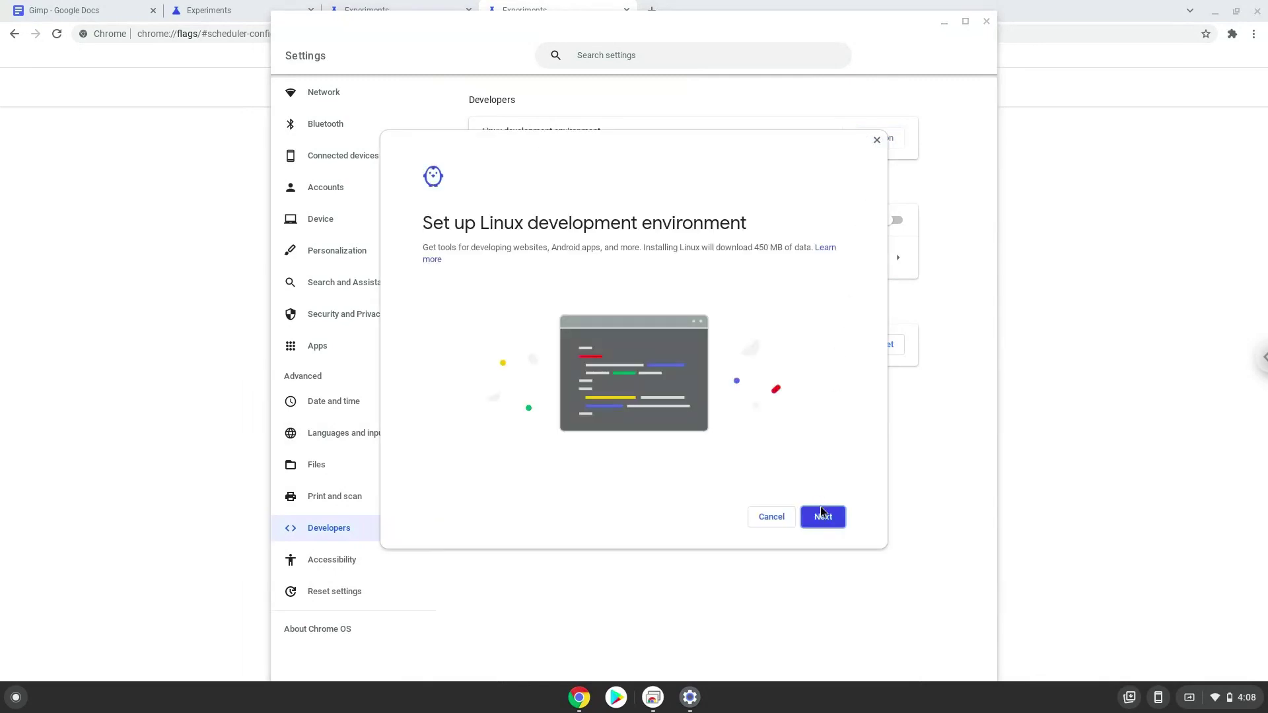
{"action": "left_click", "coordinate": [823, 517]}
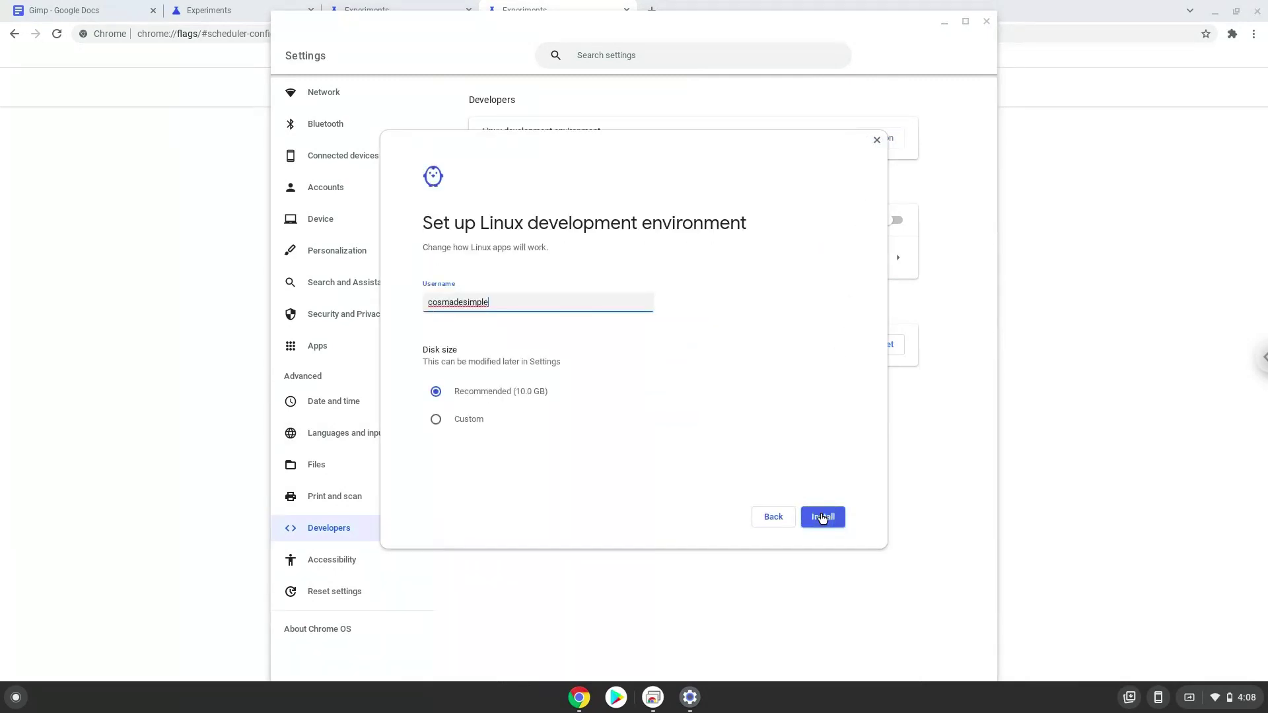
{"action": "left_click", "coordinate": [823, 517]}
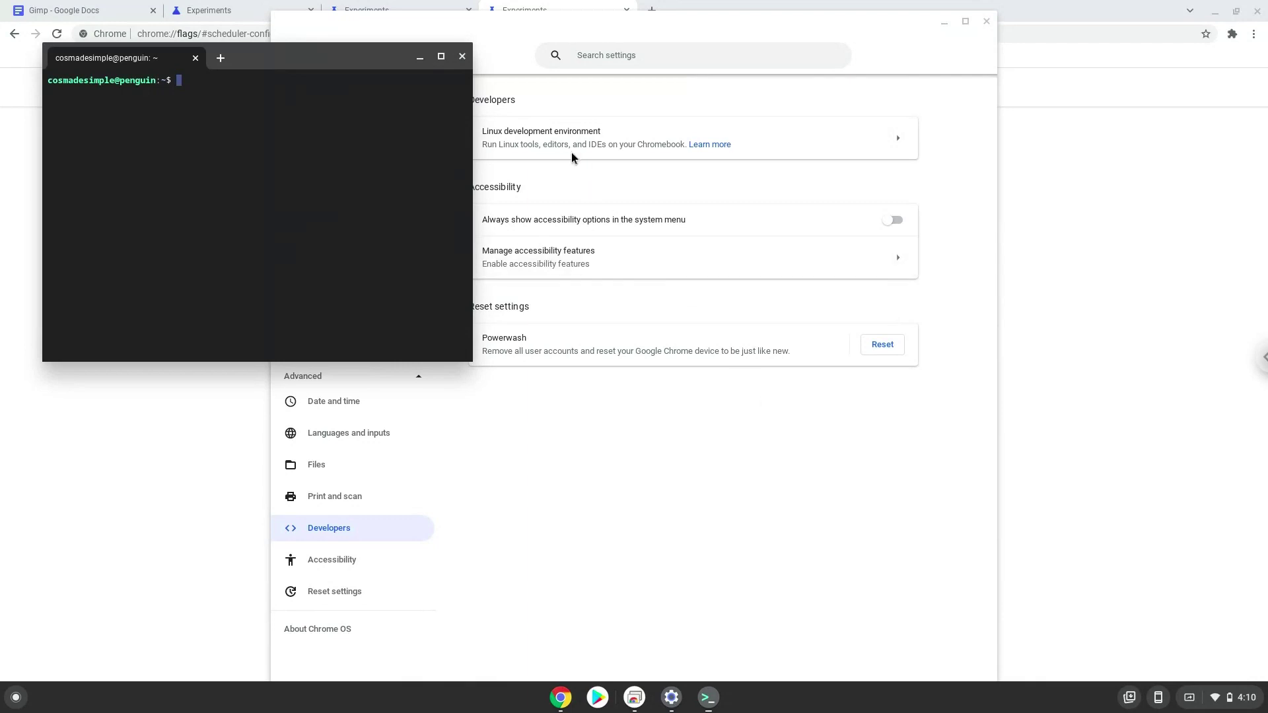
{"action": "left_click", "coordinate": [460, 58]}
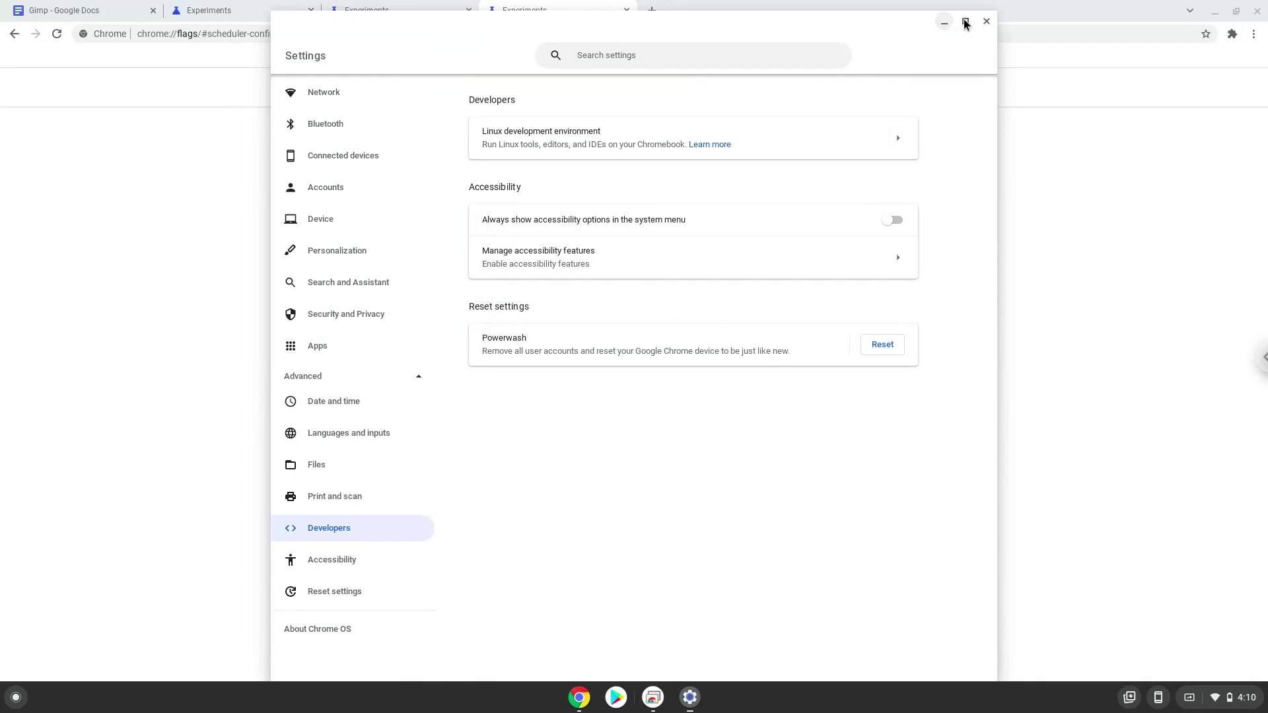
Step: Close Settings and copy the 'sudo apt update' line from the Gimp document
{"action": "left_click", "coordinate": [985, 22]}
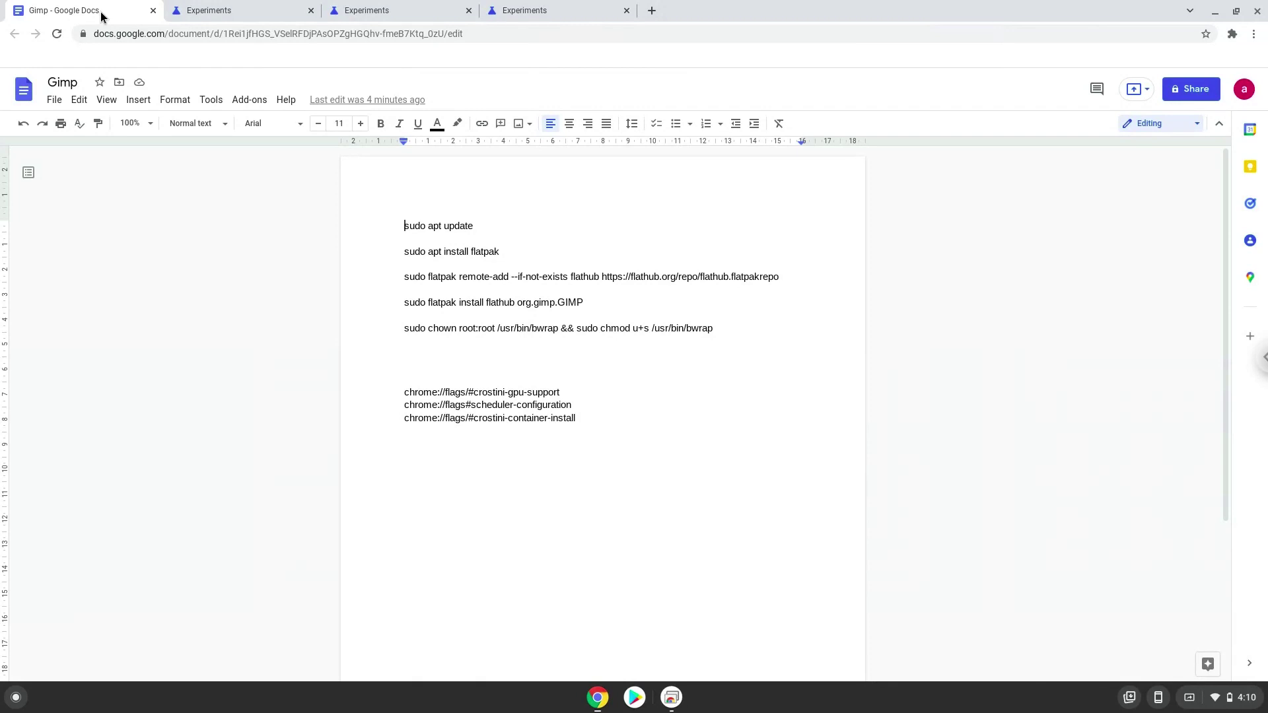
{"action": "left_click", "coordinate": [417, 227], "text": "shift"}
{"action": "triple_click", "coordinate": [417, 226]}
{"action": "right_click", "coordinate": [417, 226]}
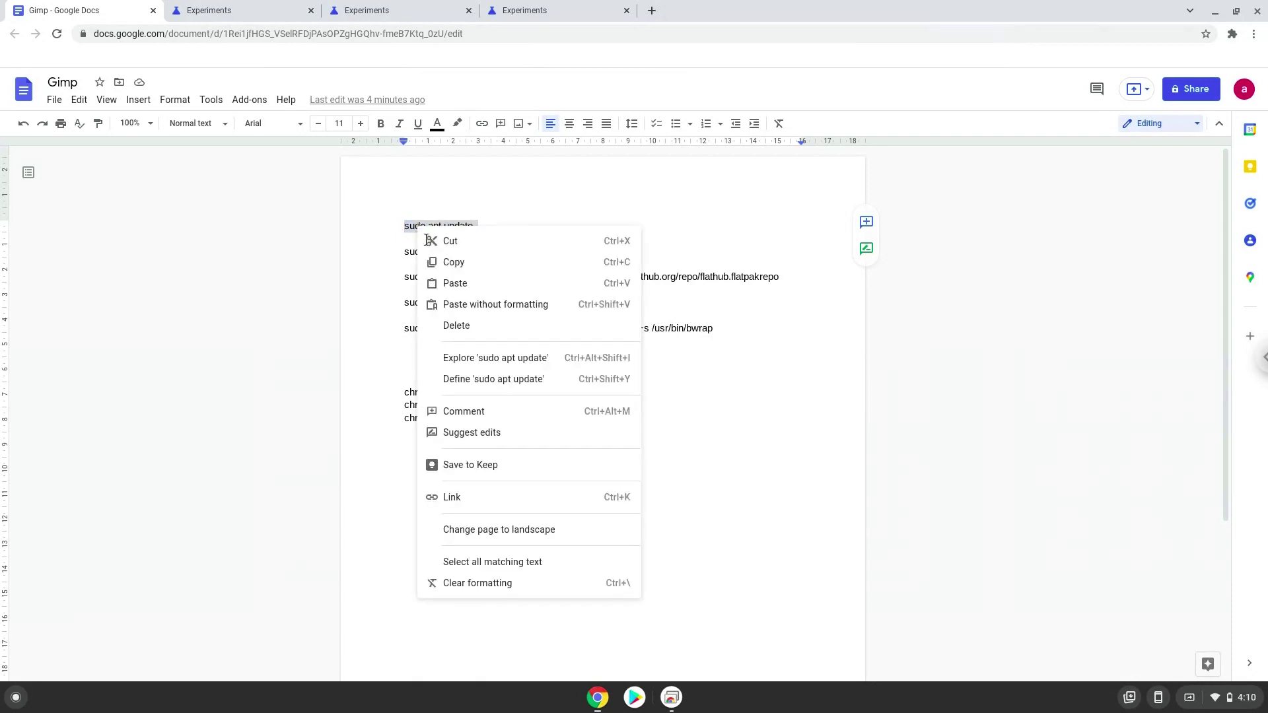
{"action": "left_click", "coordinate": [445, 262]}
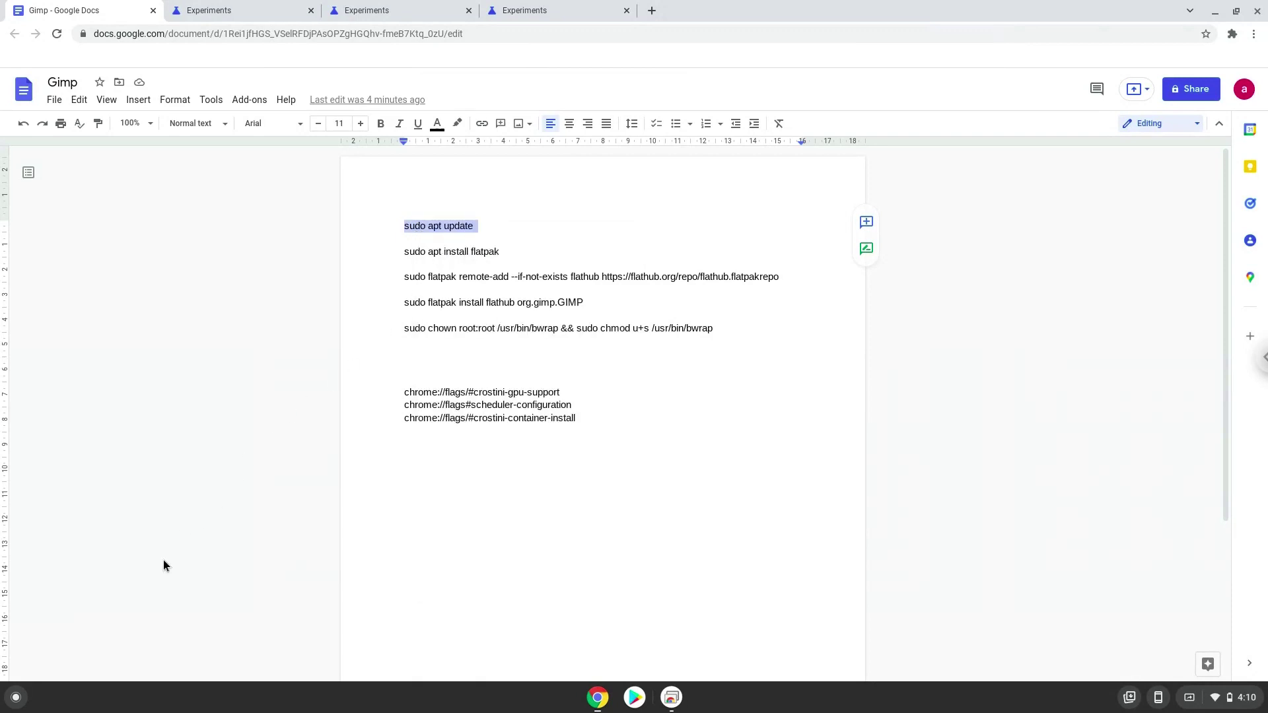
Step: Launch the Terminal app from the launcher search
{"action": "left_click", "coordinate": [13, 697]}
{"action": "type", "text": "y"}
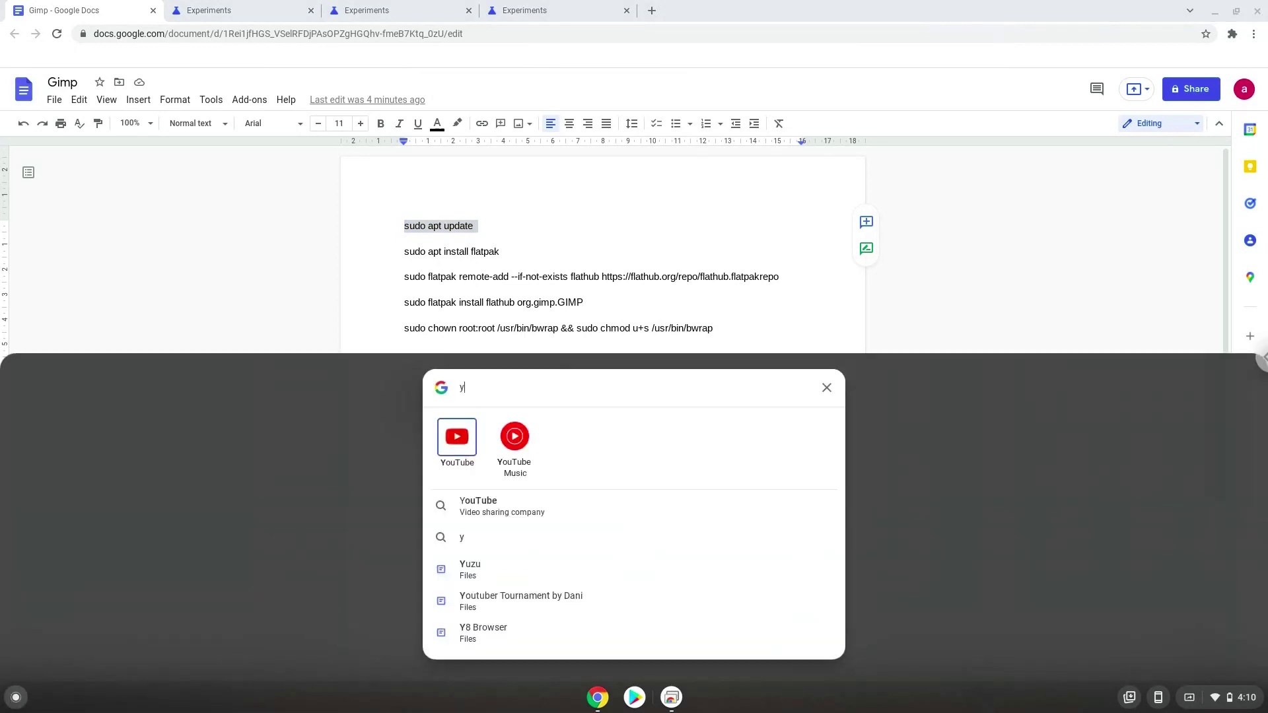
{"action": "type", "text": "e"}
{"action": "key", "text": "BackSpace"}
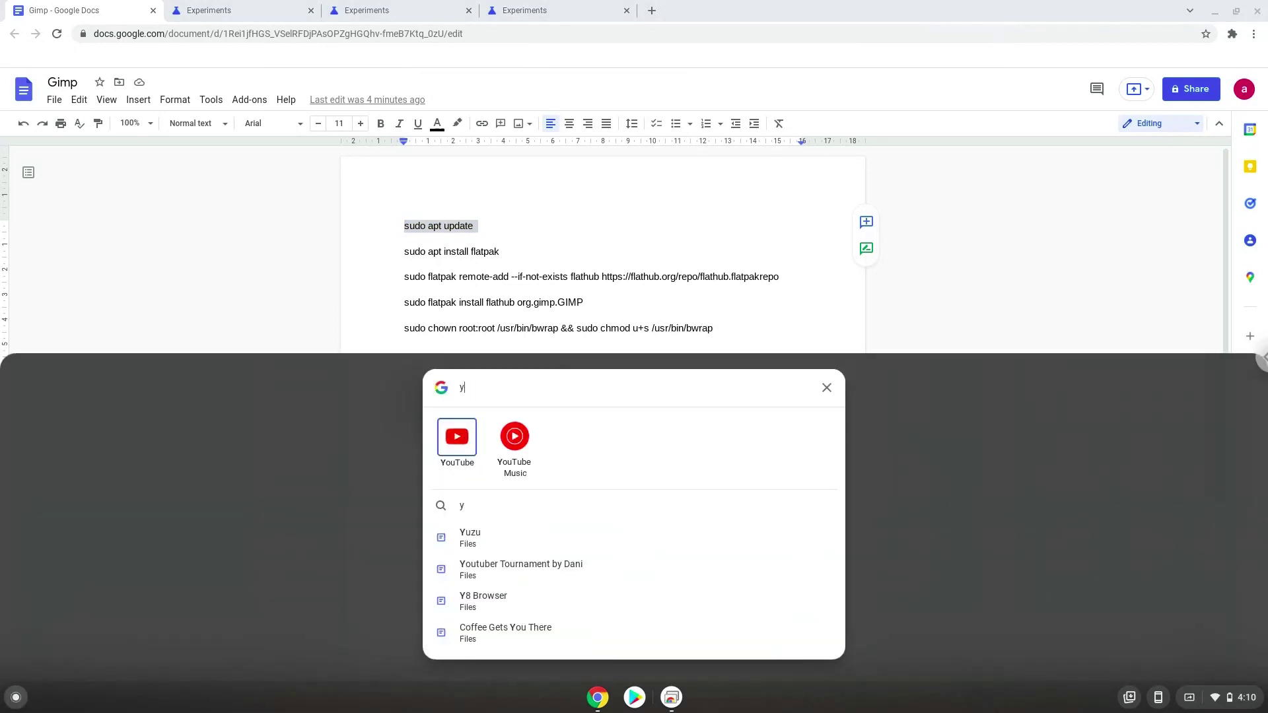
{"action": "key", "text": "BackSpace"}
{"action": "type", "text": "te"}
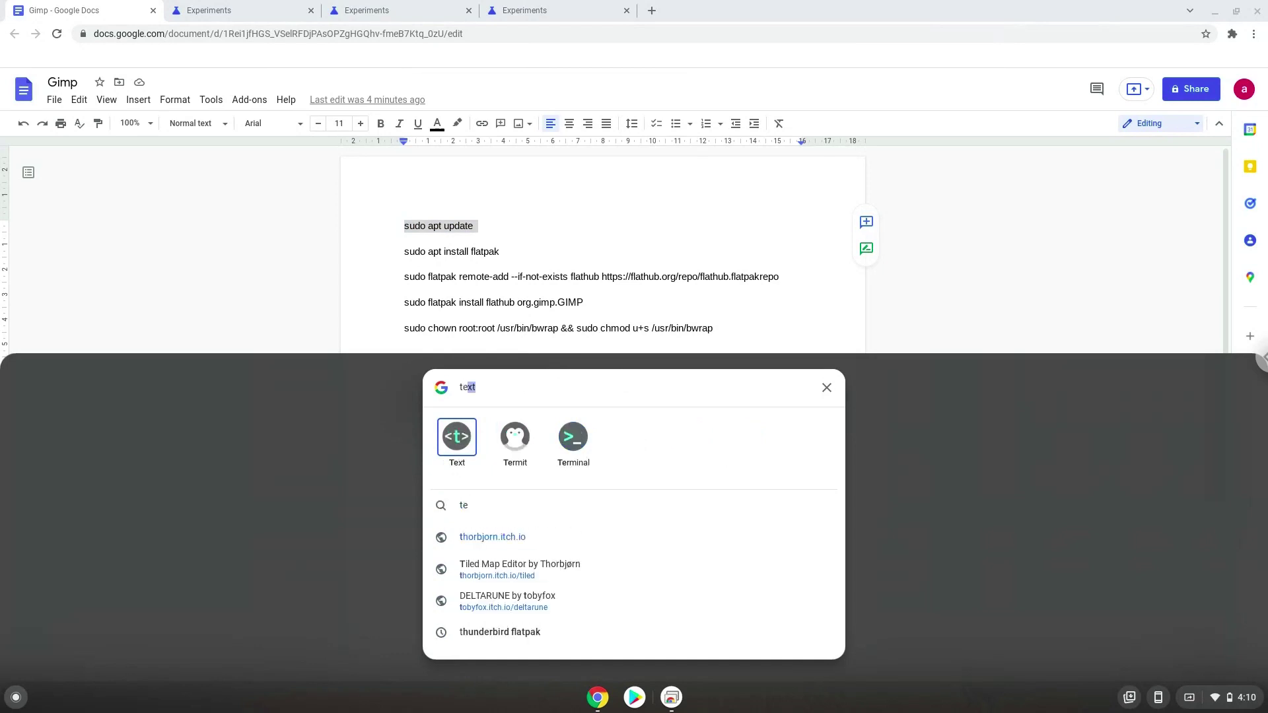
{"action": "type", "text": "r"}
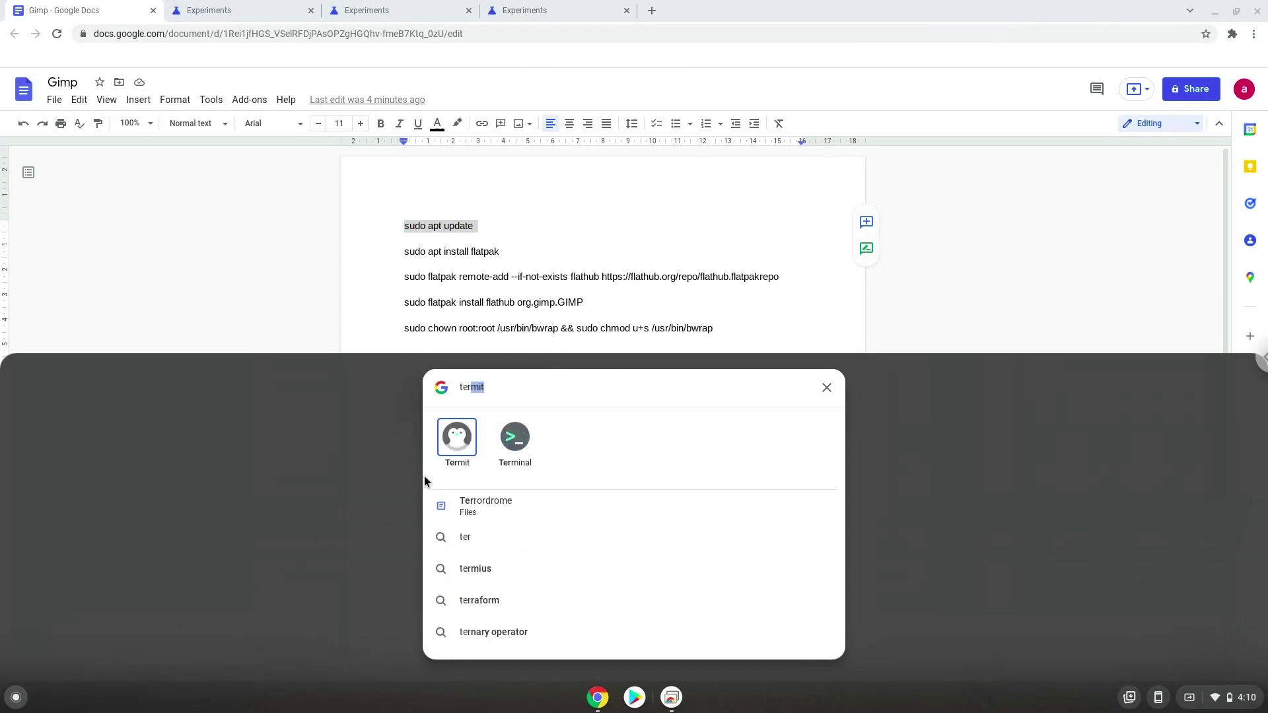
{"action": "left_click", "coordinate": [505, 429]}
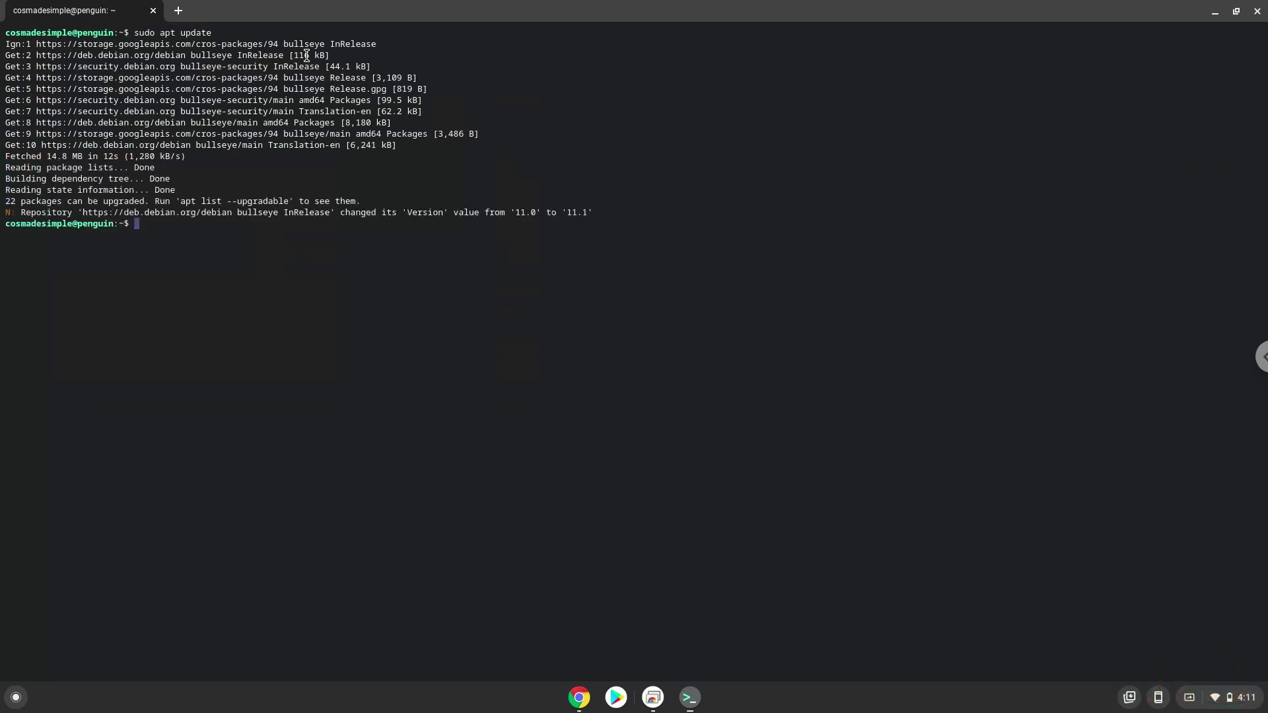
Step: Run 'sudo apt install flatpak' from the document in the terminal and confirm the package install
{"action": "left_click", "coordinate": [578, 698]}
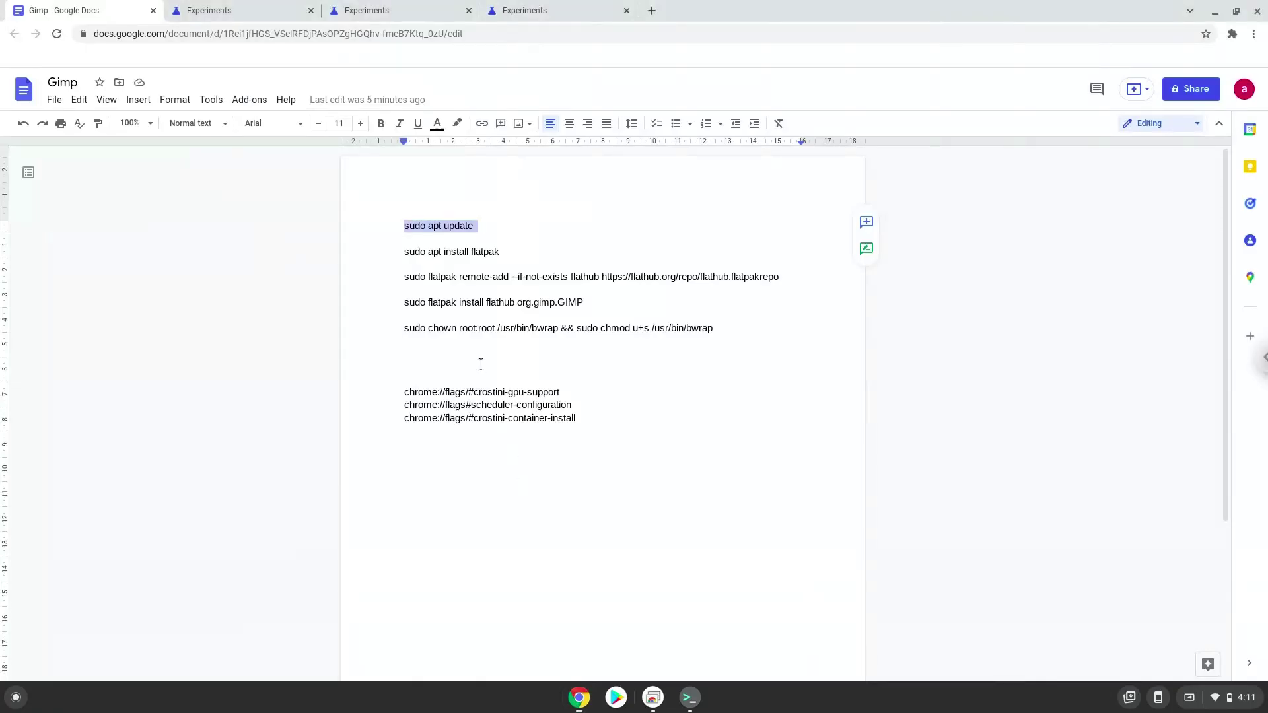
{"action": "left_click", "coordinate": [443, 250]}
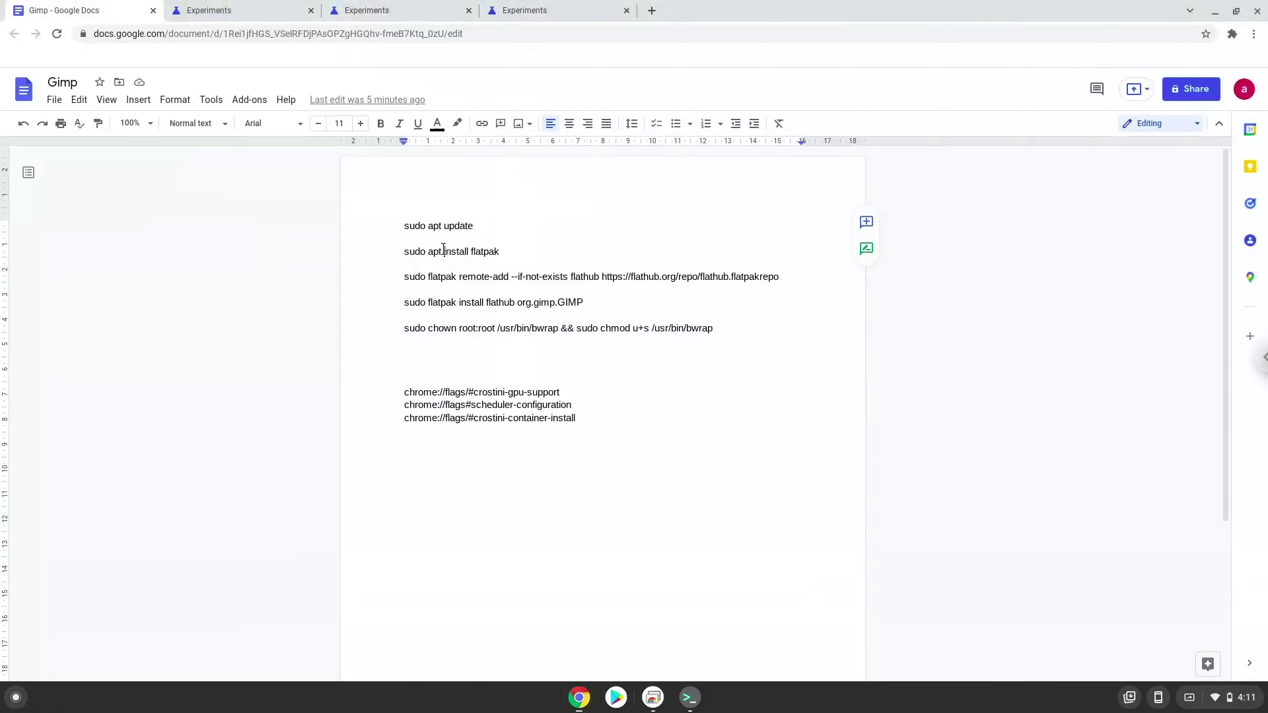
{"action": "triple_click", "coordinate": [443, 251]}
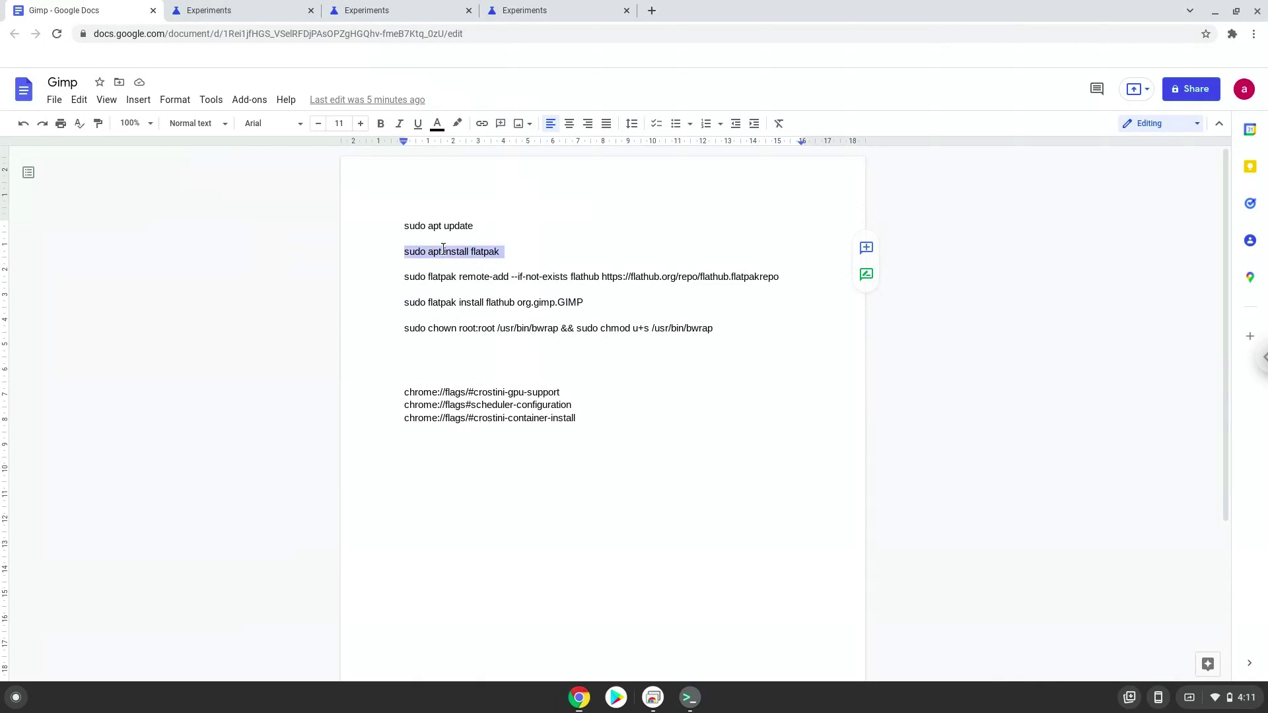
{"action": "right_click", "coordinate": [442, 249]}
{"action": "left_click", "coordinate": [465, 284]}
{"action": "left_click", "coordinate": [688, 697]}
{"action": "key", "text": "ctrl+shift+v"}
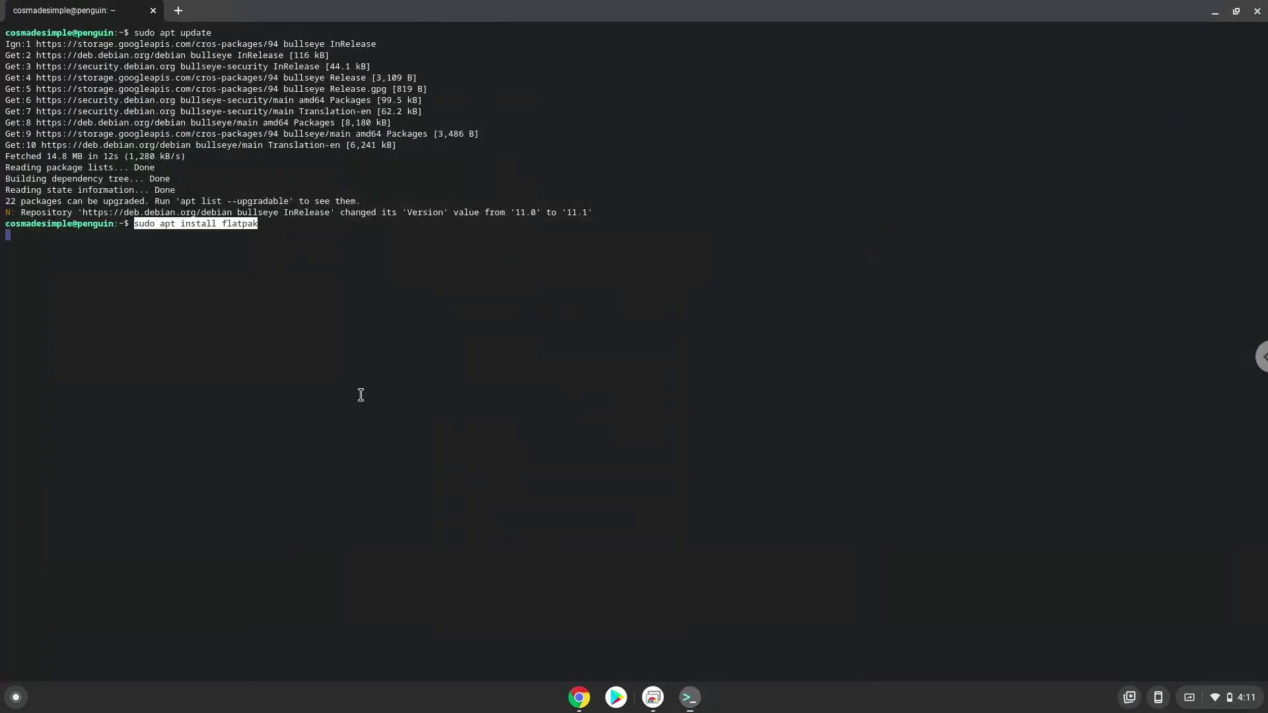
{"action": "key", "text": "Return"}
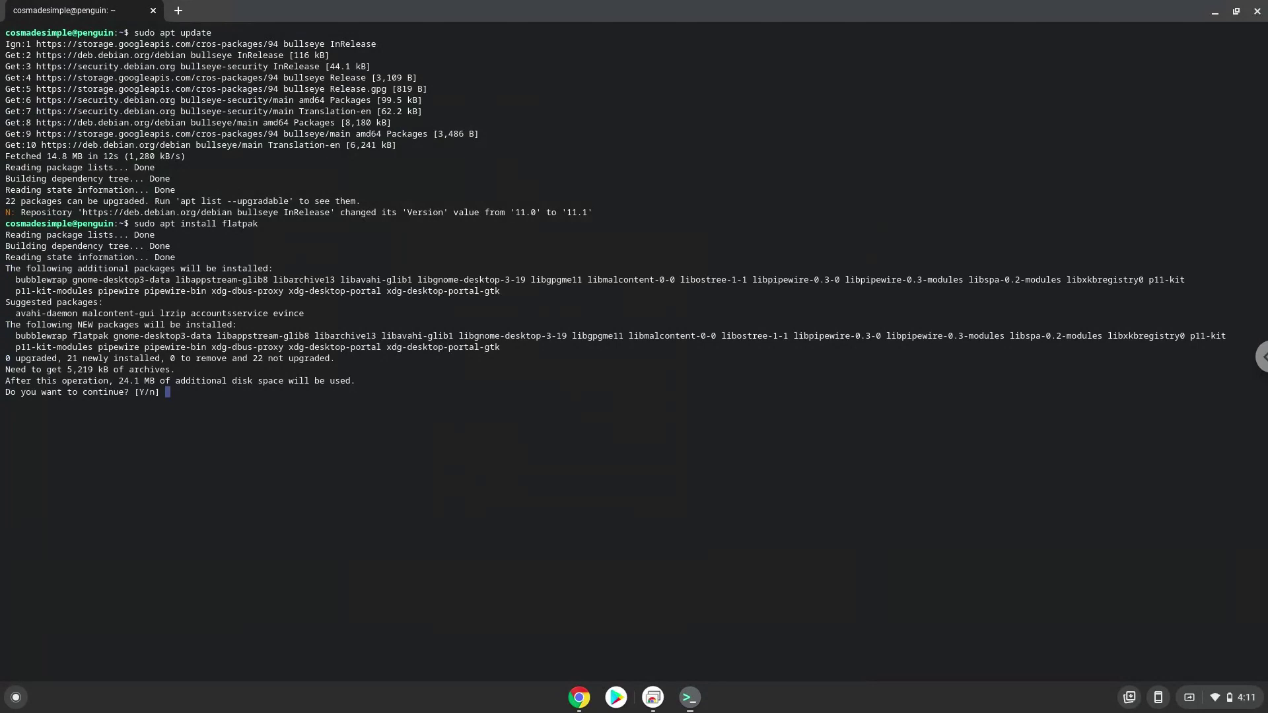
{"action": "key", "text": "Return"}
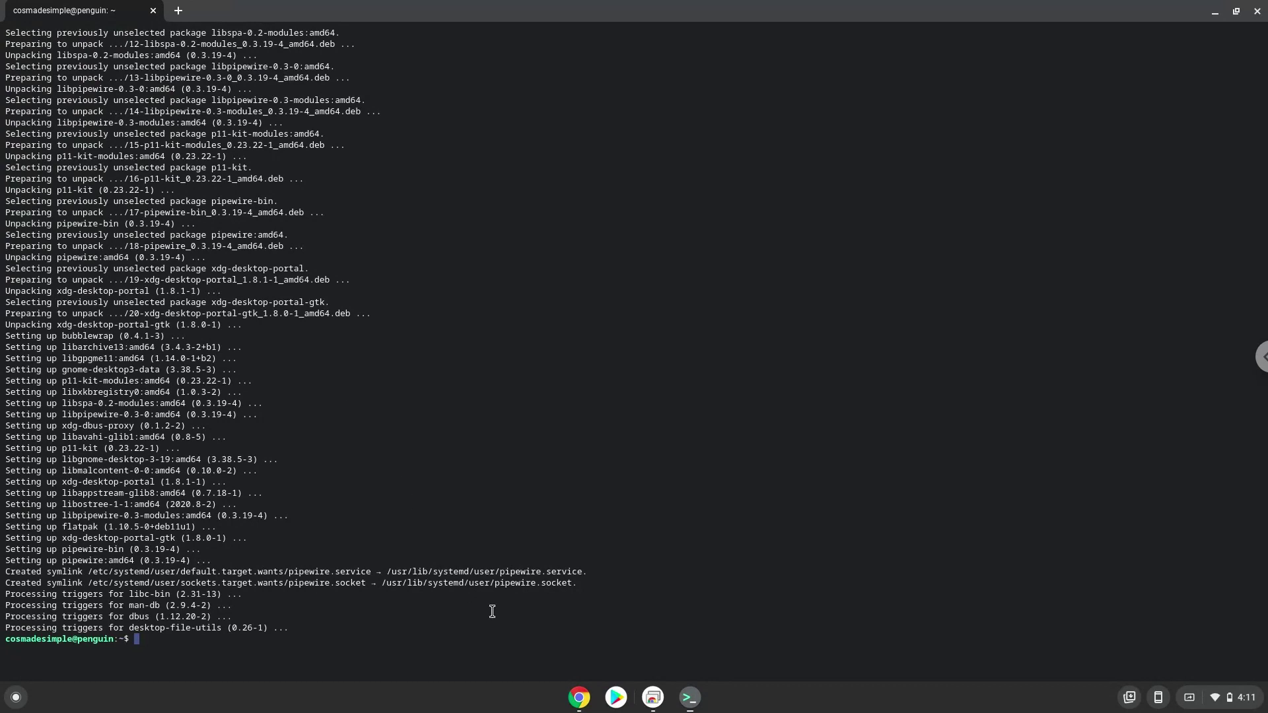
Step: Run the flatpak remote-add command from the document to add the Flathub repository
{"action": "left_click", "coordinate": [575, 701]}
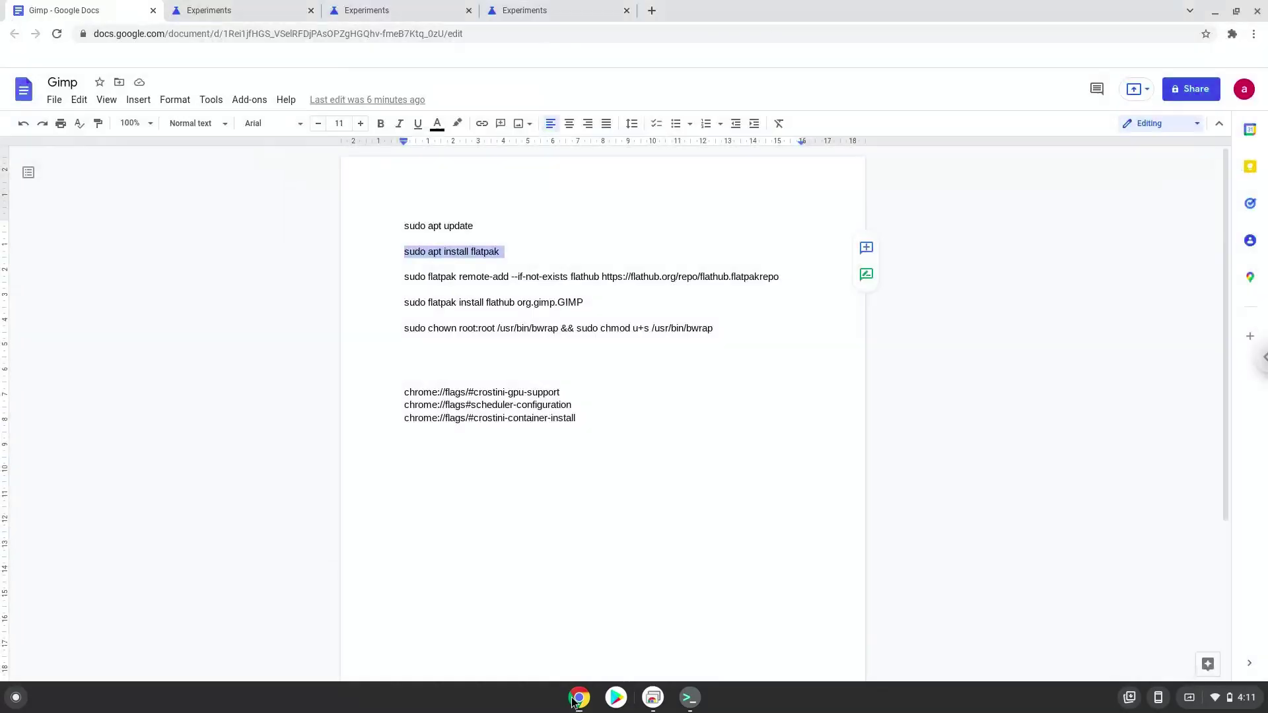
{"action": "triple_click", "coordinate": [417, 279]}
{"action": "right_click", "coordinate": [417, 280]}
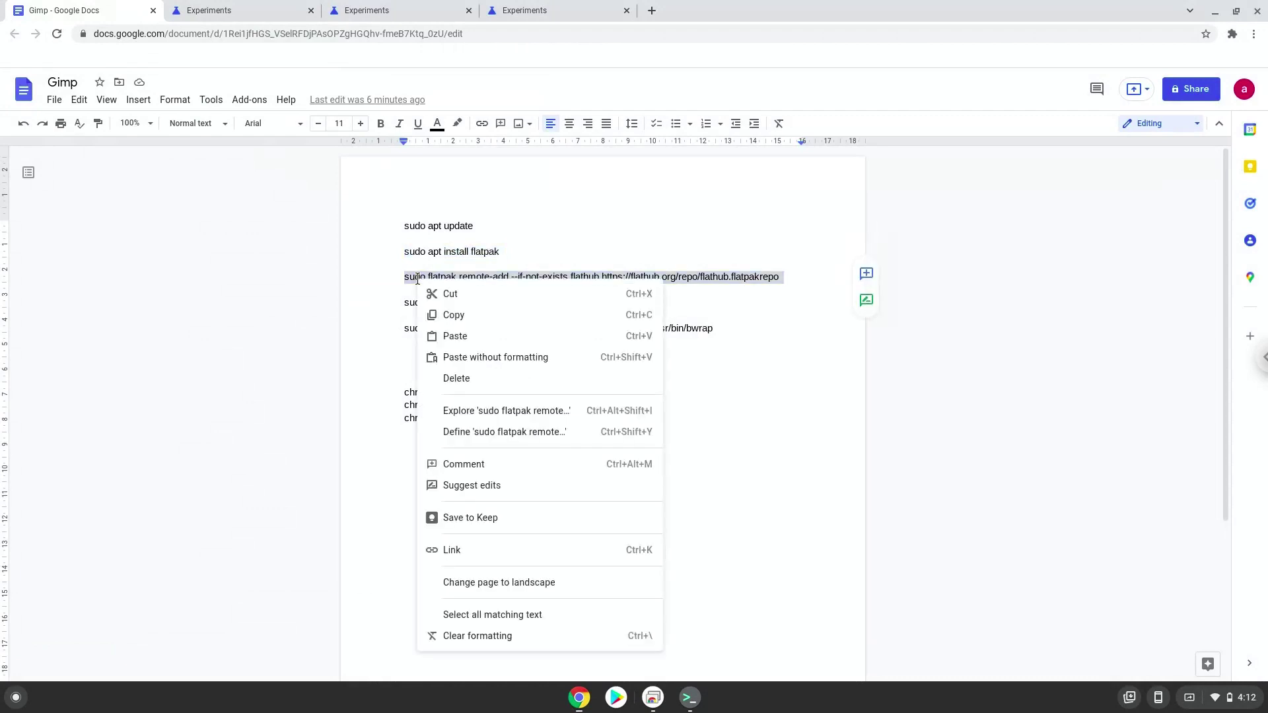
{"action": "left_click", "coordinate": [442, 317]}
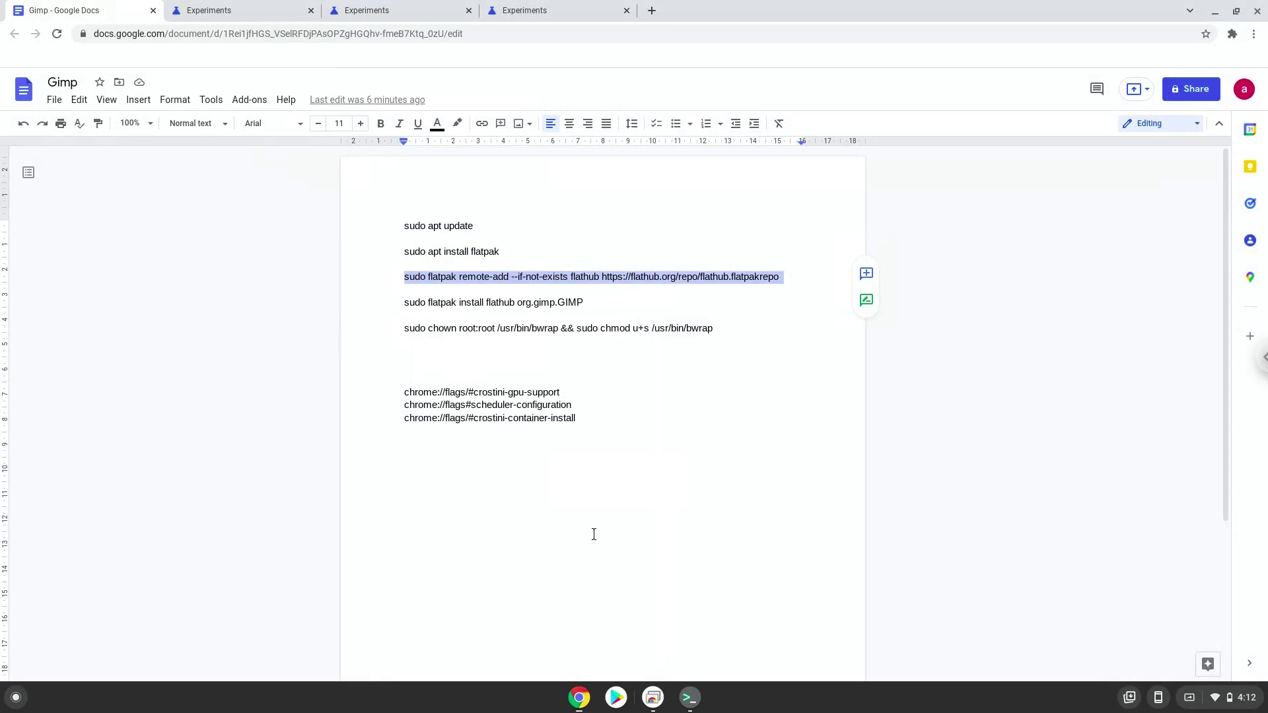
{"action": "key", "text": "alt+Tab"}
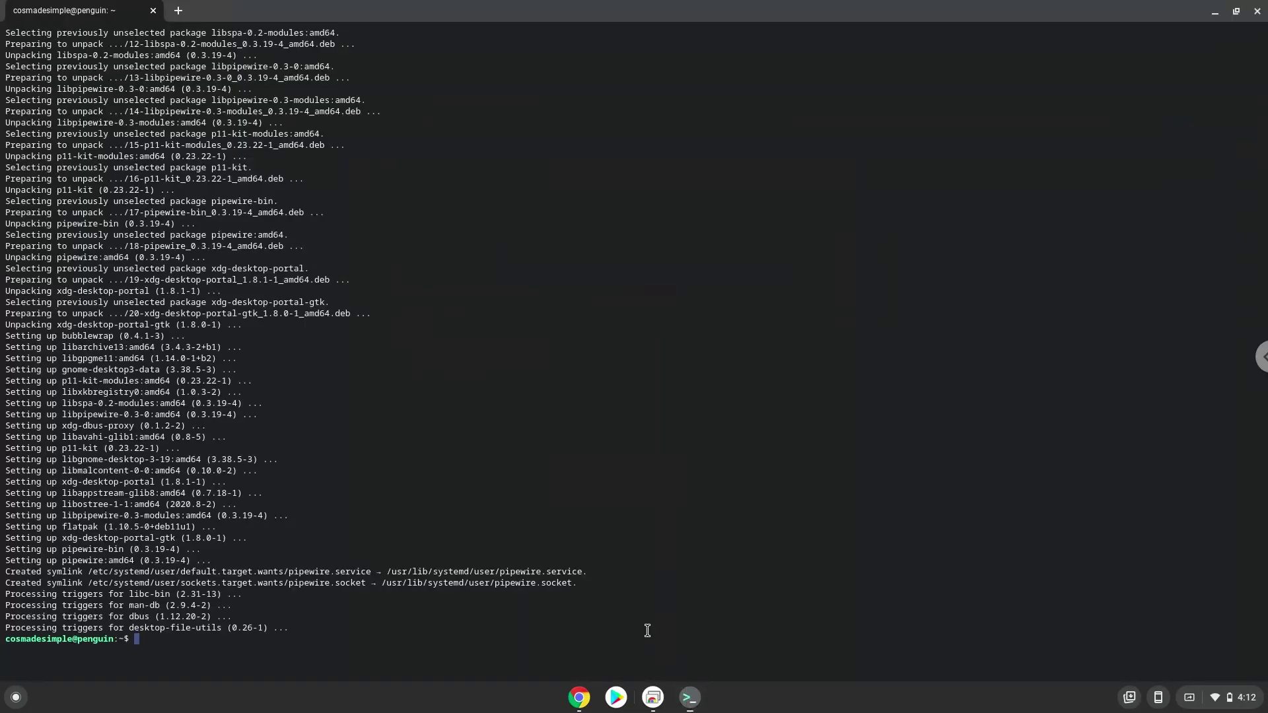
{"action": "key", "text": "ctrl+shift+v"}
{"action": "key", "text": "Return"}
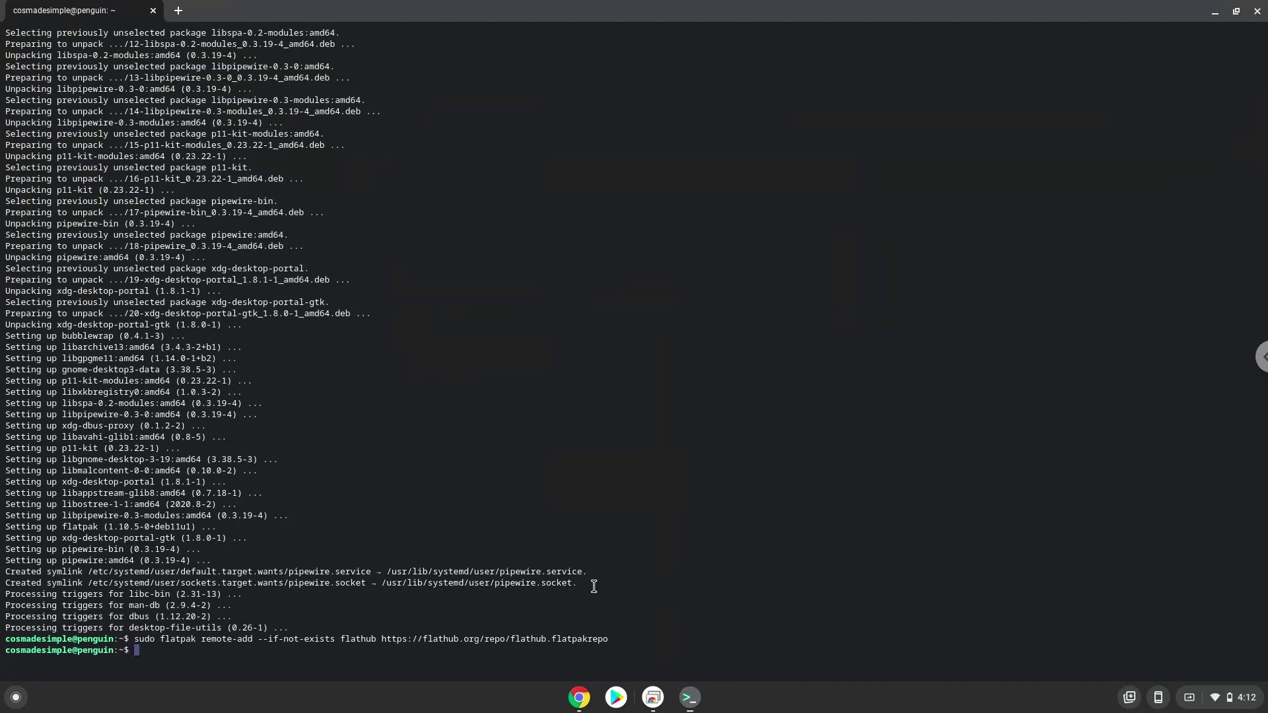
Step: Copy the 'sudo flatpak install flathub org.gimp.GIMP' line from the document
{"action": "left_click", "coordinate": [579, 698]}
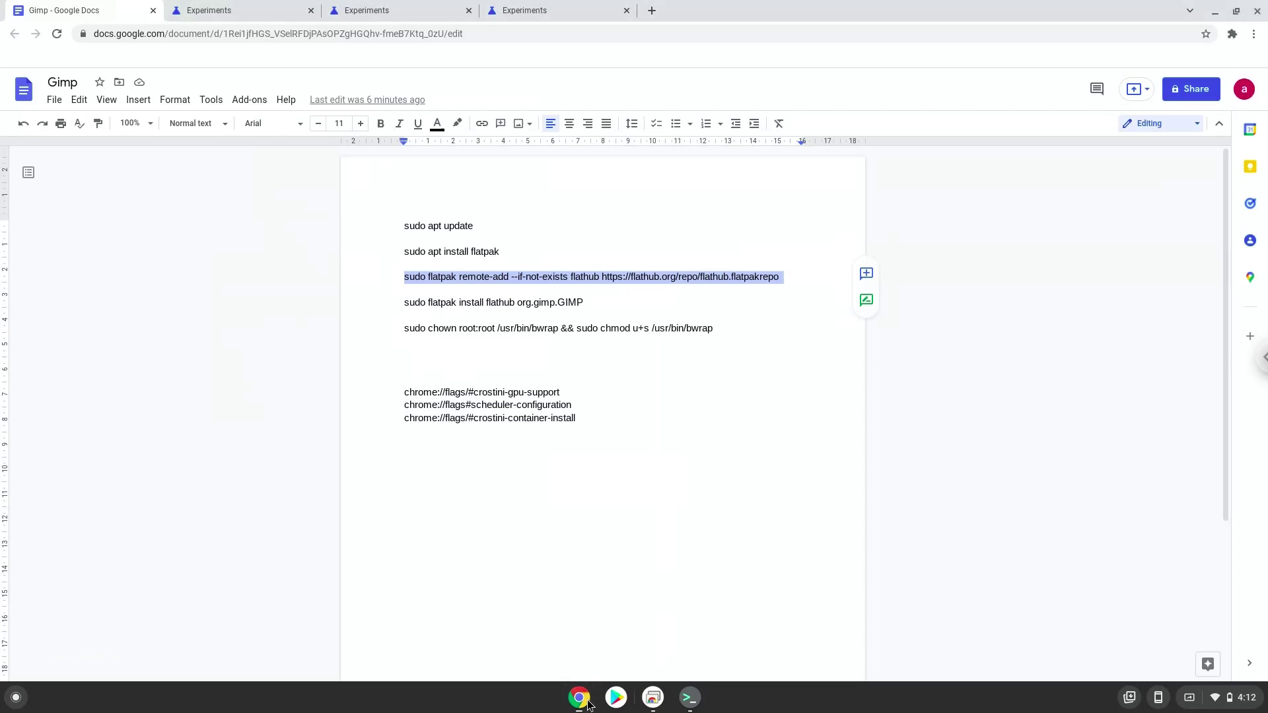
{"action": "double_click", "coordinate": [458, 303]}
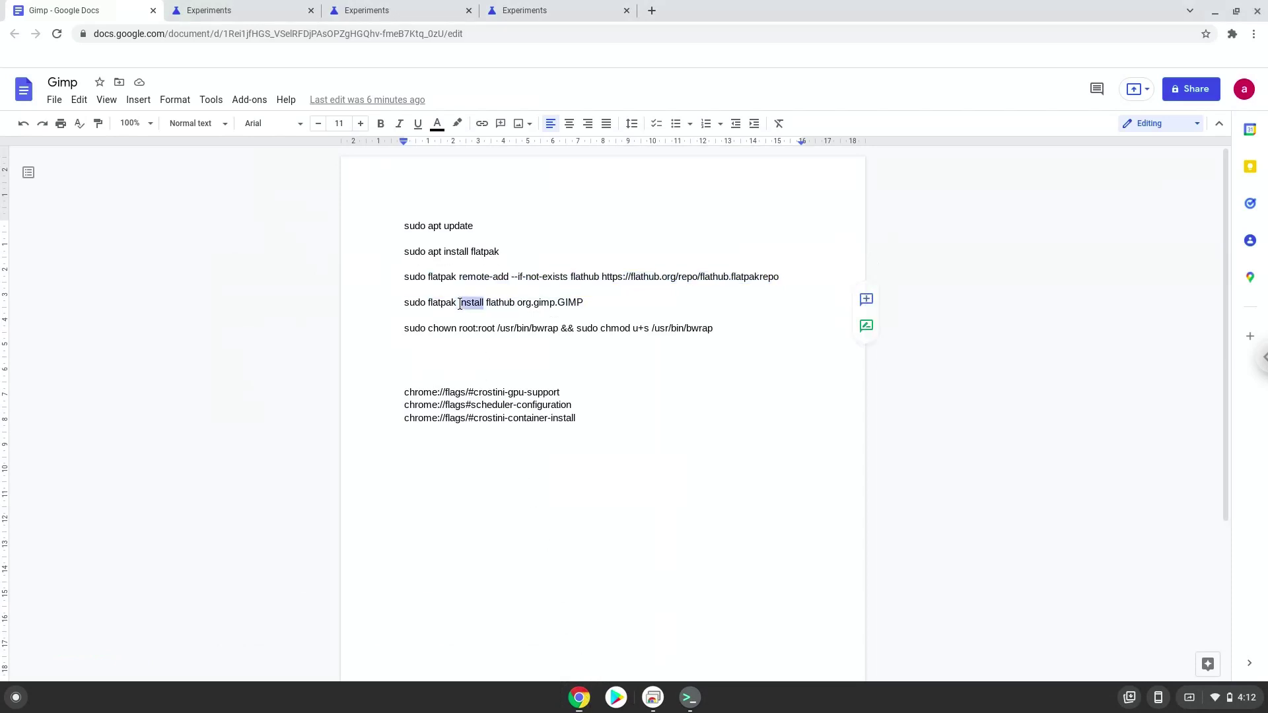
{"action": "right_click", "coordinate": [459, 304]}
{"action": "triple_click", "coordinate": [459, 303]}
{"action": "double_click", "coordinate": [459, 304]}
{"action": "triple_click", "coordinate": [458, 303]}
{"action": "right_click", "coordinate": [459, 303]}
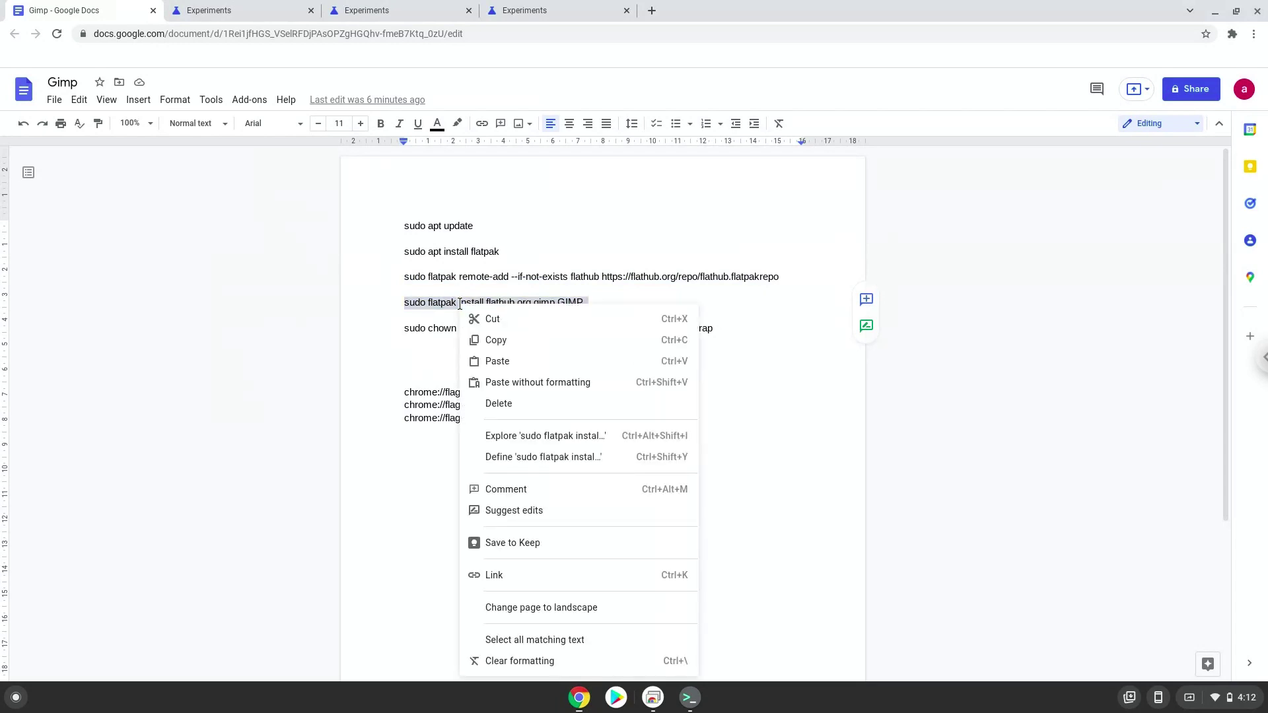
{"action": "left_click", "coordinate": [496, 346]}
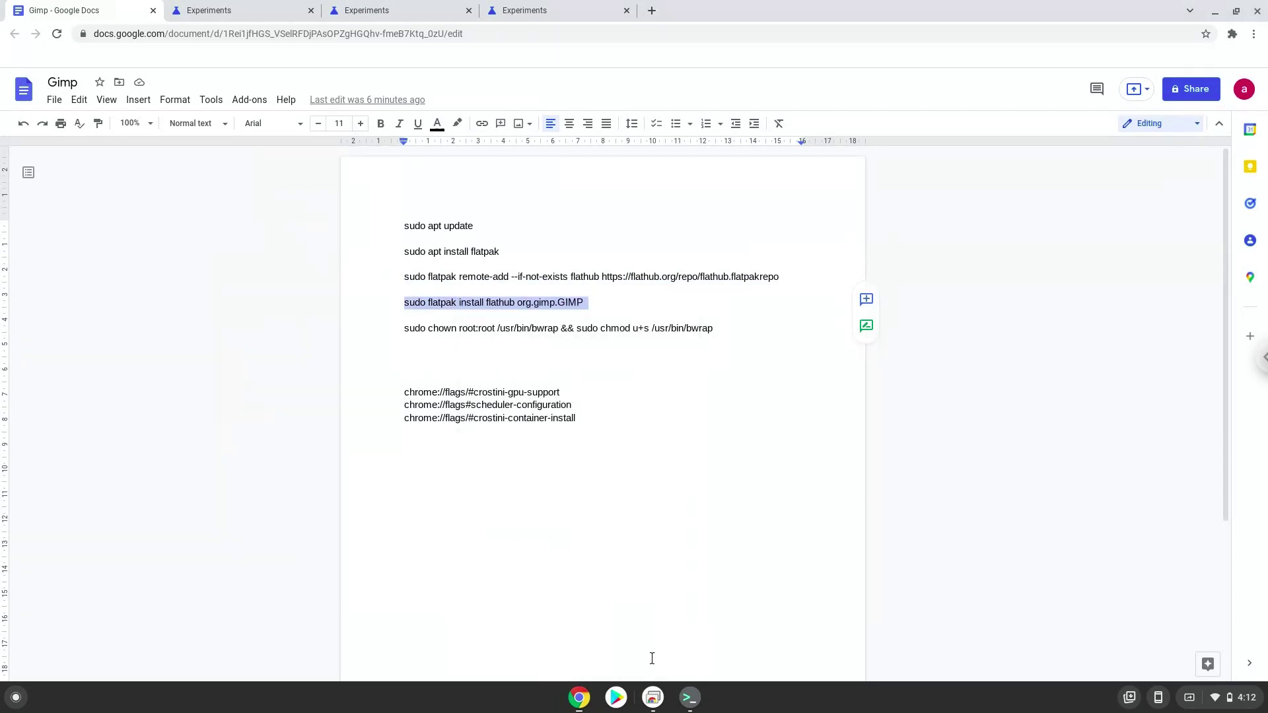
Step: Run the GIMP install command in the terminal and agree to install it with its runtimes
{"action": "left_click", "coordinate": [689, 700]}
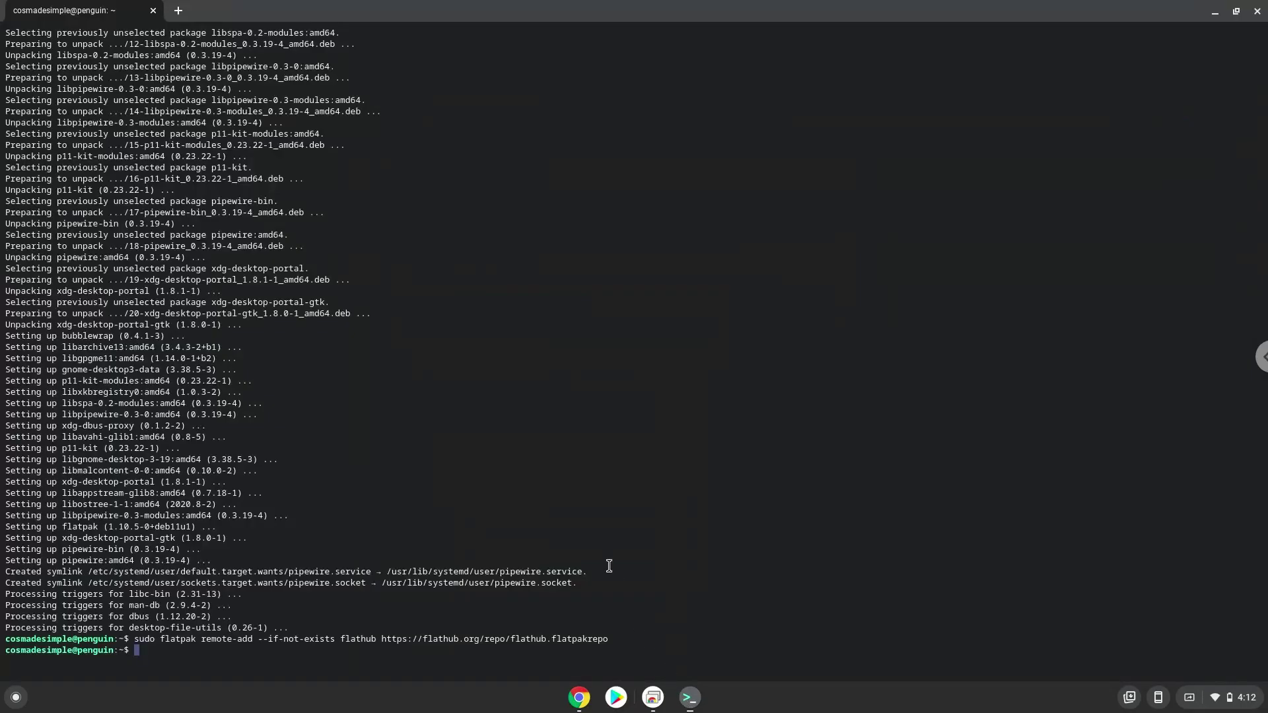
{"action": "right_click", "coordinate": [608, 566]}
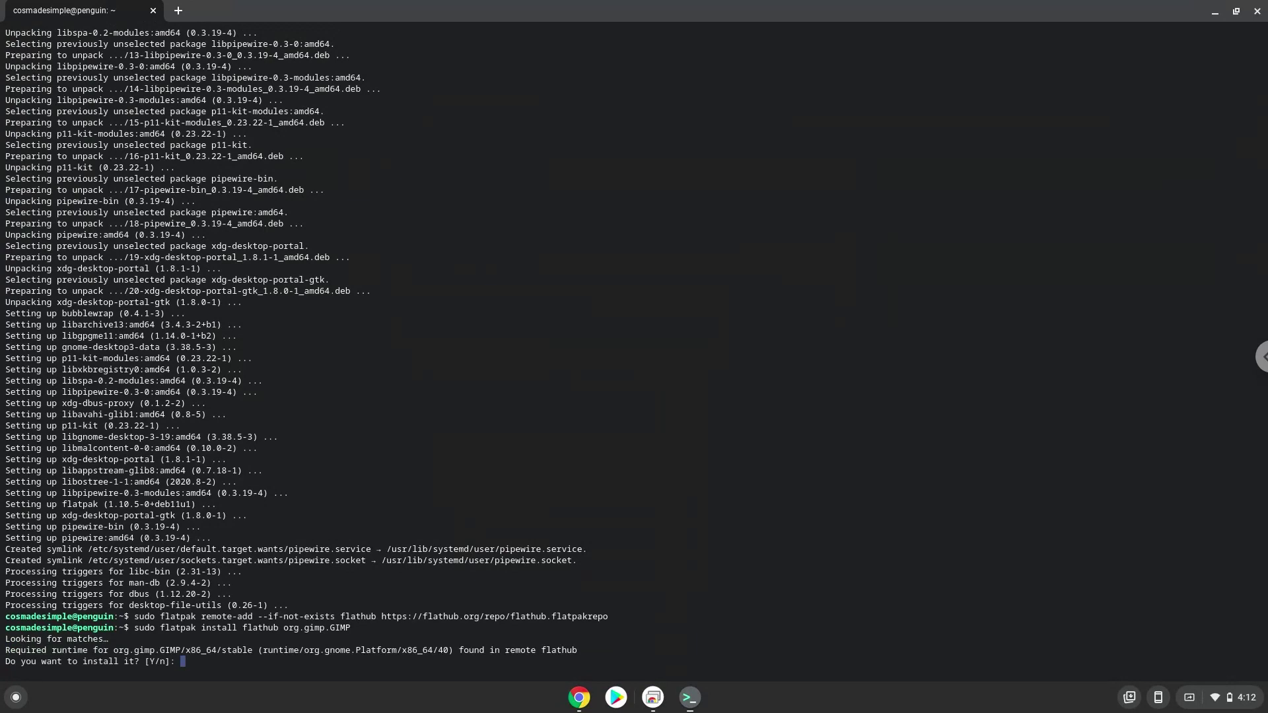
{"action": "key", "text": "Return"}
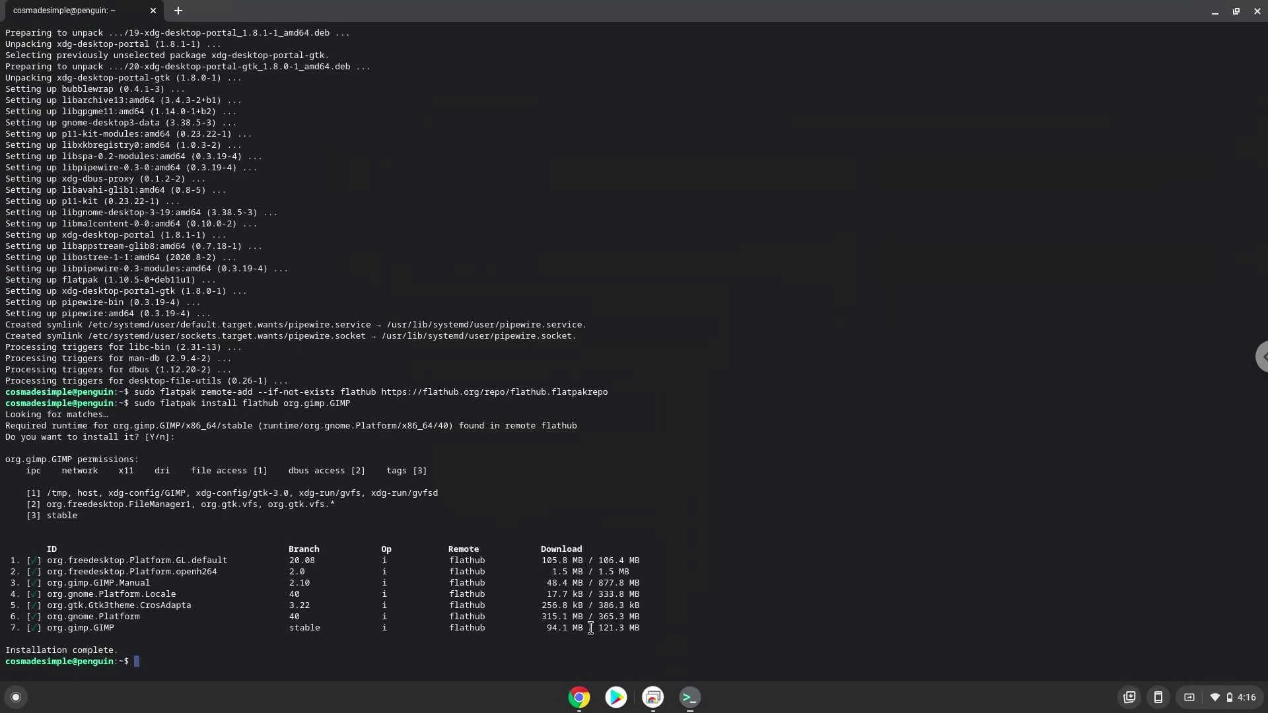
Step: Run the chown and chmod u+s command for /usr/bin/bwrap copied from the document
{"action": "left_click", "coordinate": [579, 698]}
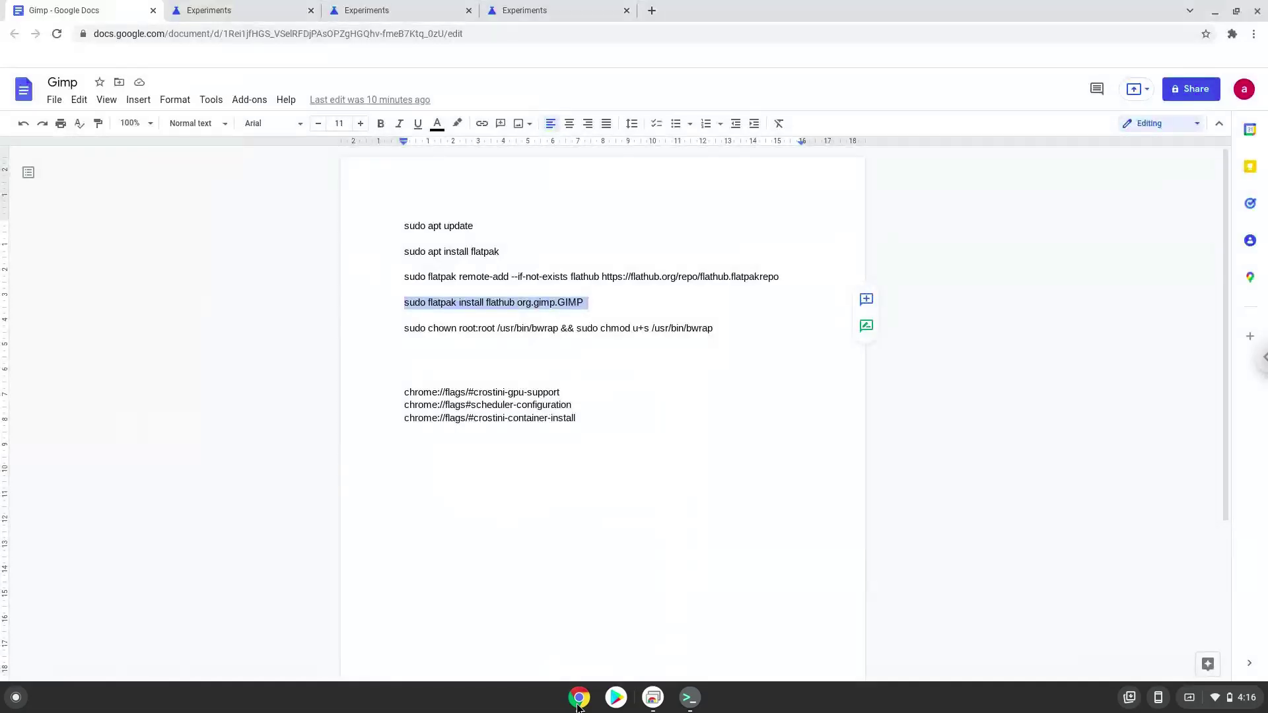
{"action": "triple_click", "coordinate": [517, 327]}
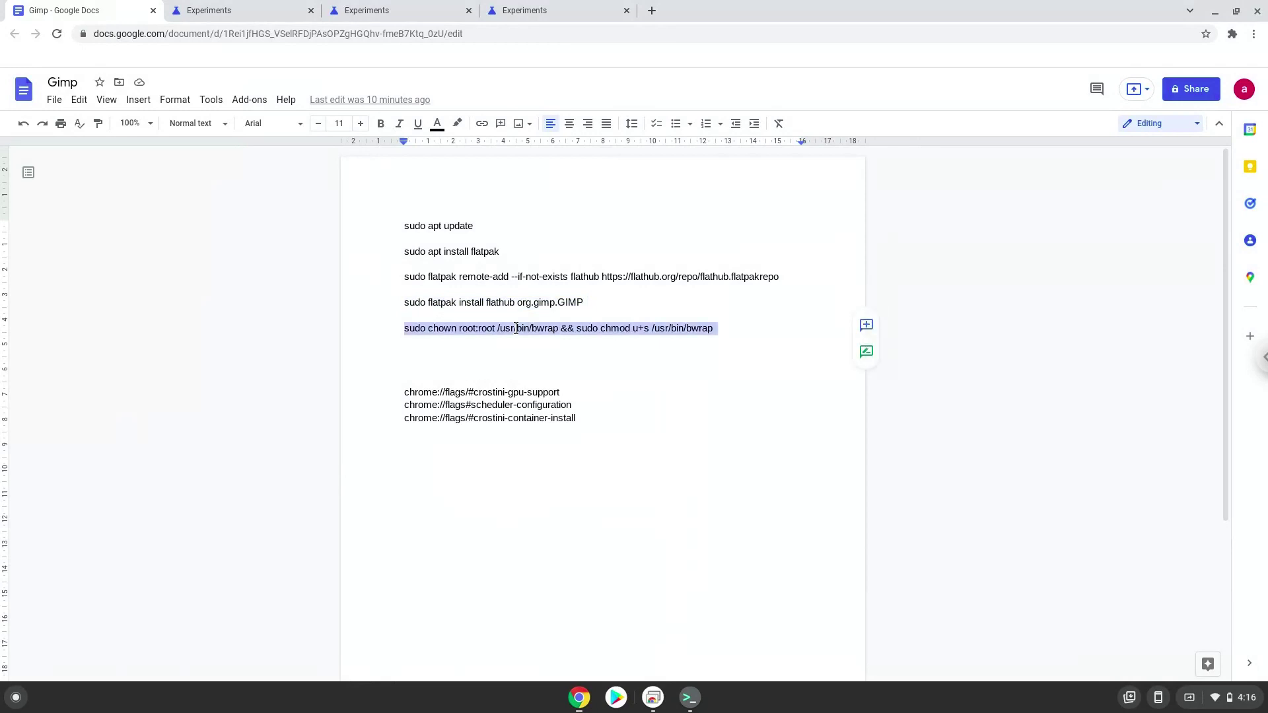
{"action": "right_click", "coordinate": [516, 328]}
{"action": "left_click", "coordinate": [539, 344]}
{"action": "left_click", "coordinate": [692, 700]}
{"action": "right_click", "coordinate": [640, 586]}
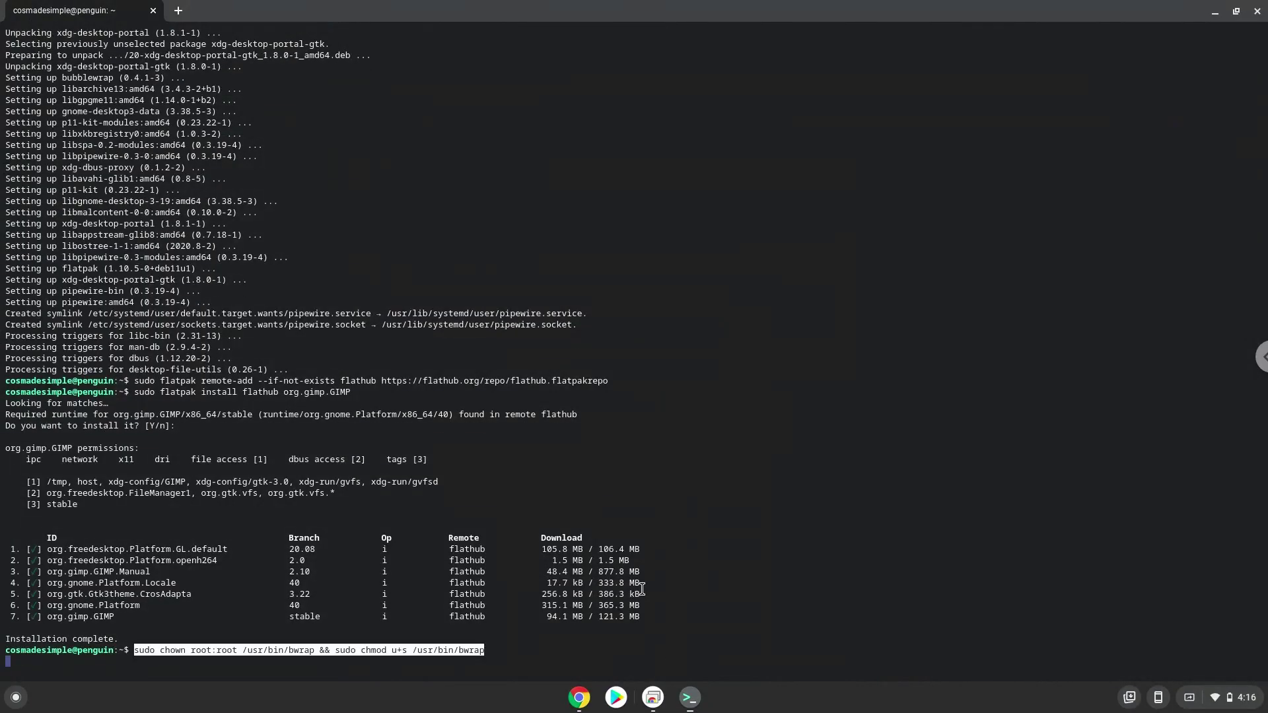
{"action": "key", "text": "Return"}
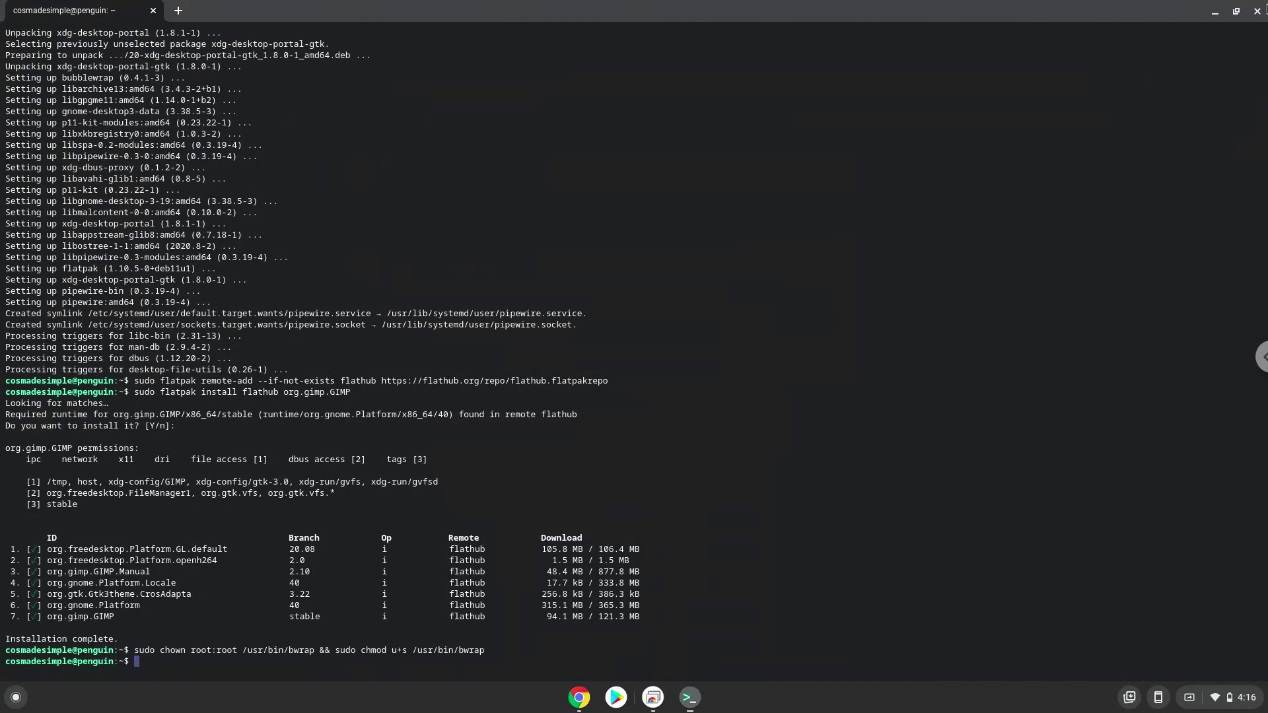
Step: Close the terminal, confirm leaving, and expand the launcher to the full app grid
{"action": "left_click", "coordinate": [1256, 12]}
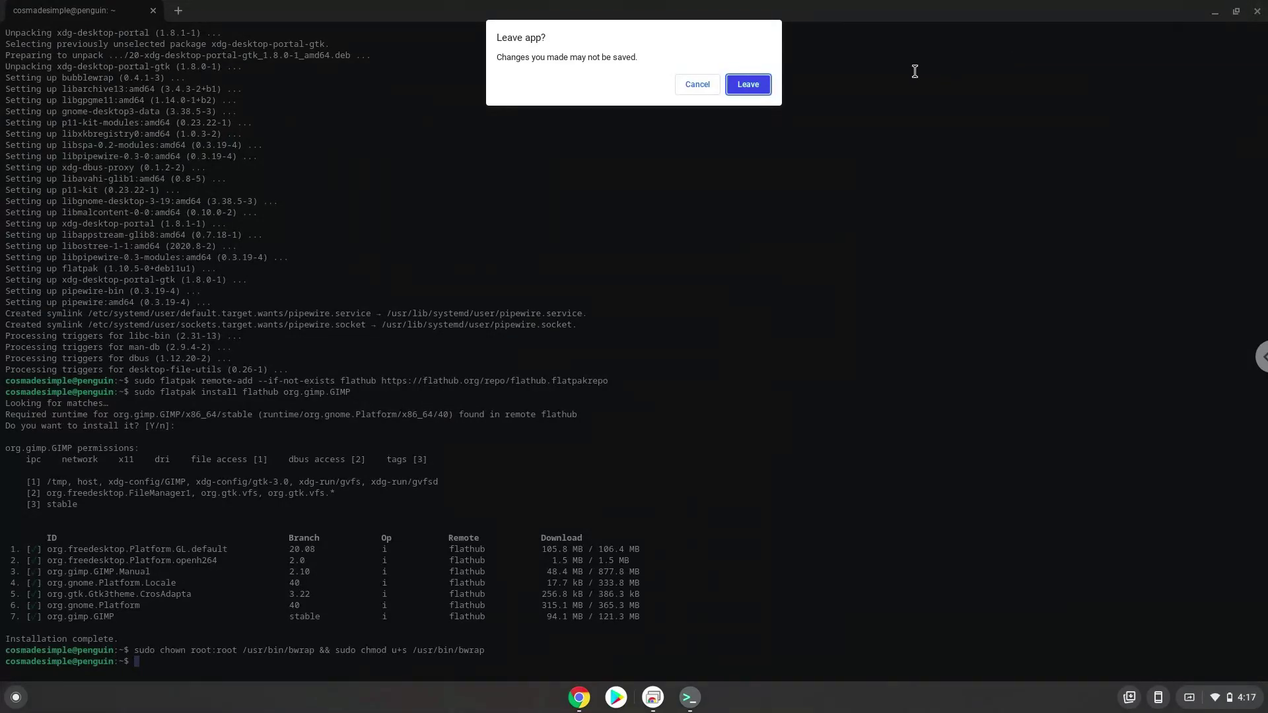
{"action": "left_click", "coordinate": [749, 84]}
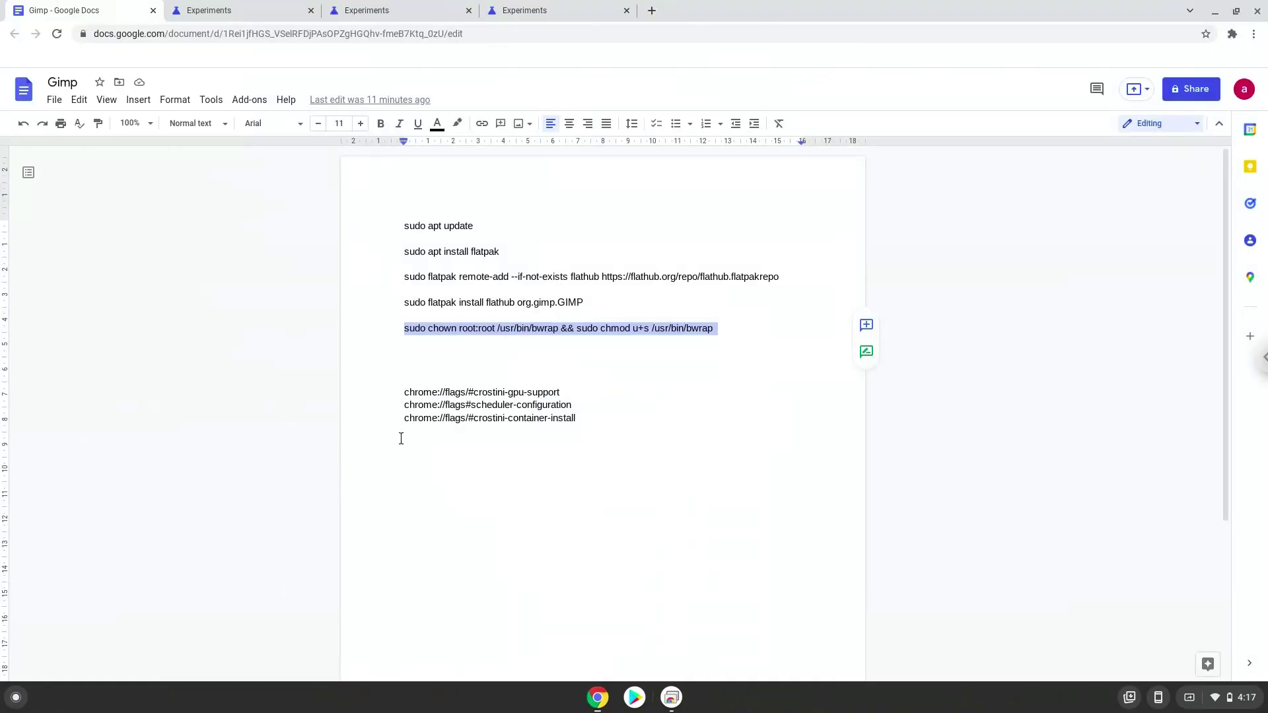
{"action": "left_click", "coordinate": [16, 698]}
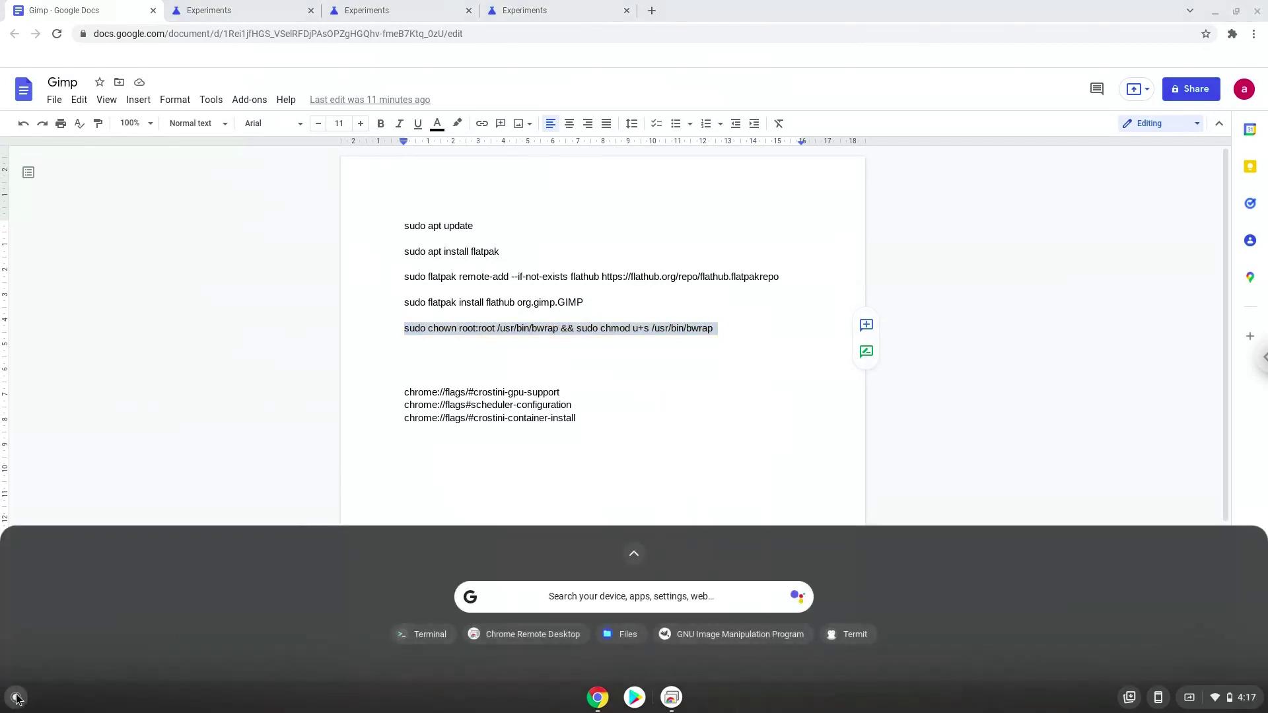
{"action": "left_click", "coordinate": [626, 551]}
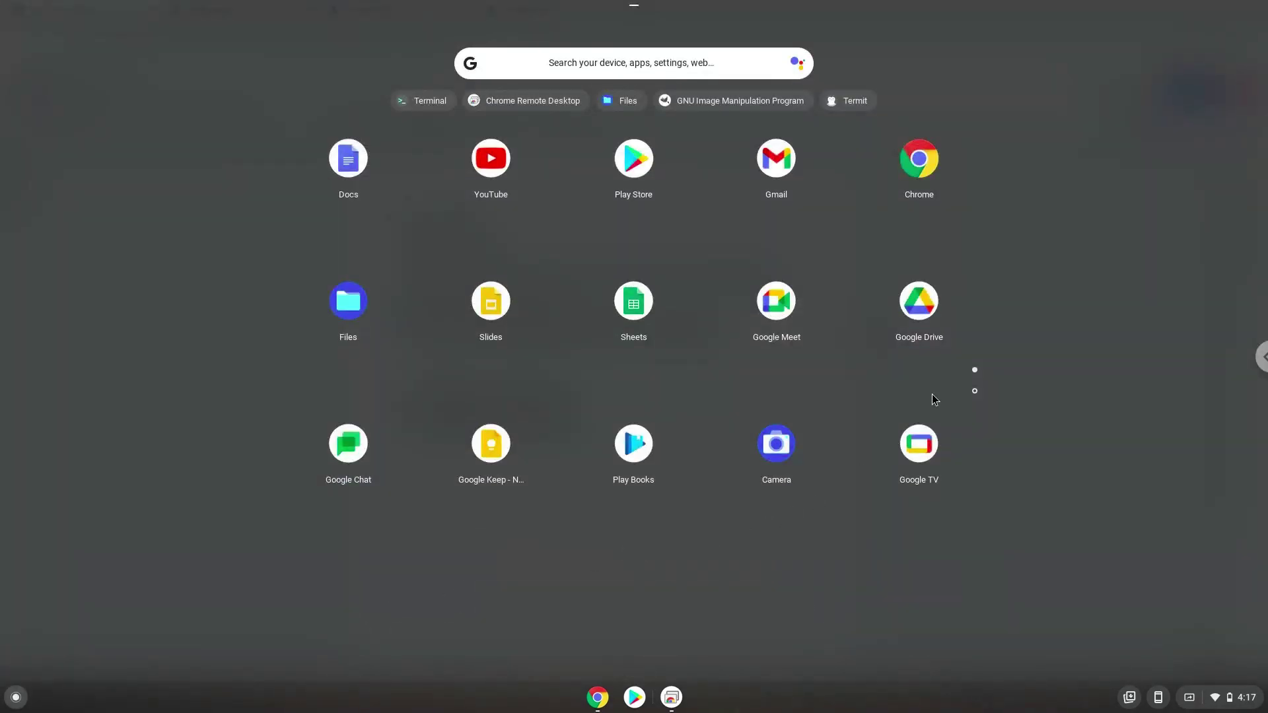
Step: Launch GNU Image Manipulation Program from the Linux apps folder on page two
{"action": "left_click", "coordinate": [970, 390]}
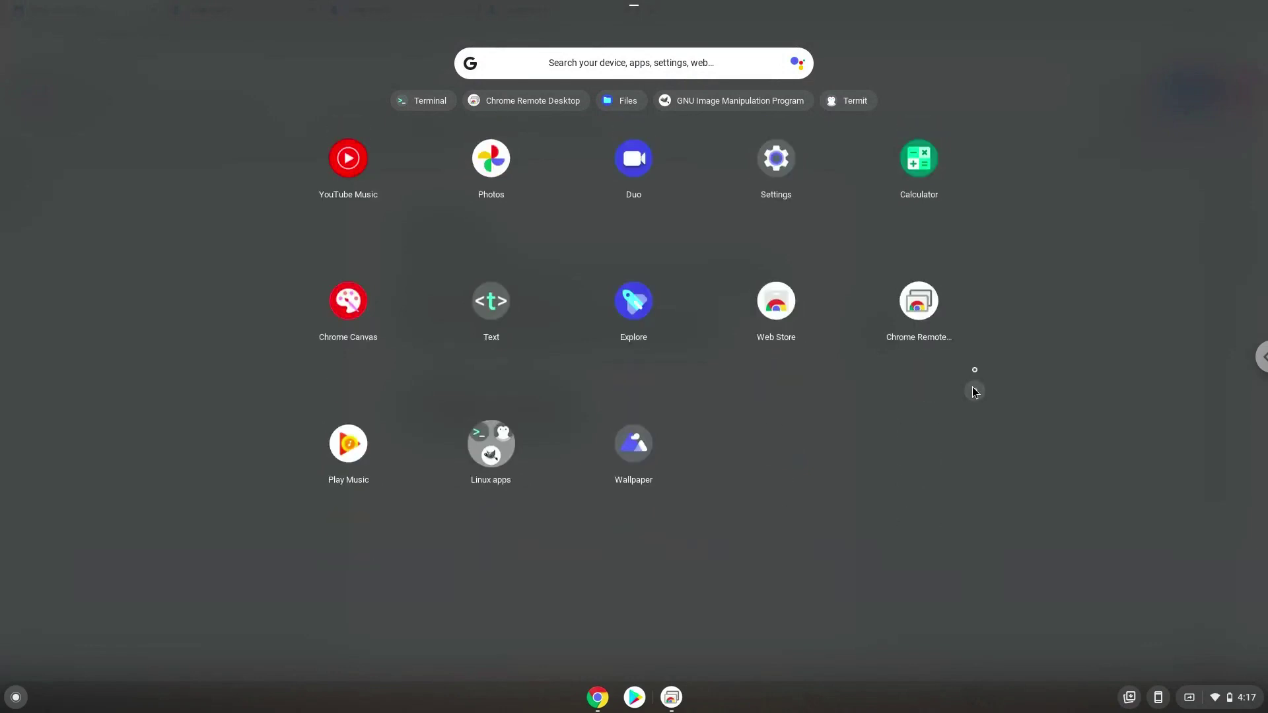
{"action": "left_click", "coordinate": [502, 451]}
{"action": "left_click", "coordinate": [447, 462]}
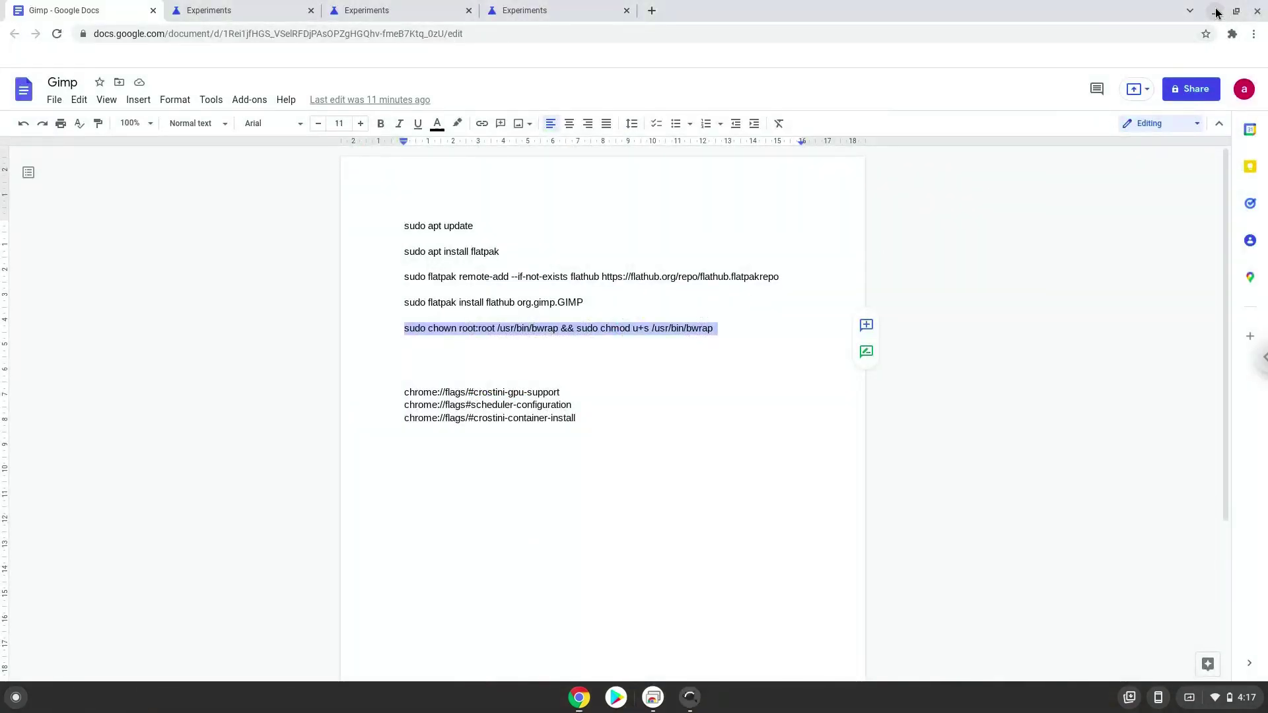
Step: Maximize GIMP over minimized Chrome and create a new 1920×1080 image via File > New
{"action": "left_click", "coordinate": [1216, 12]}
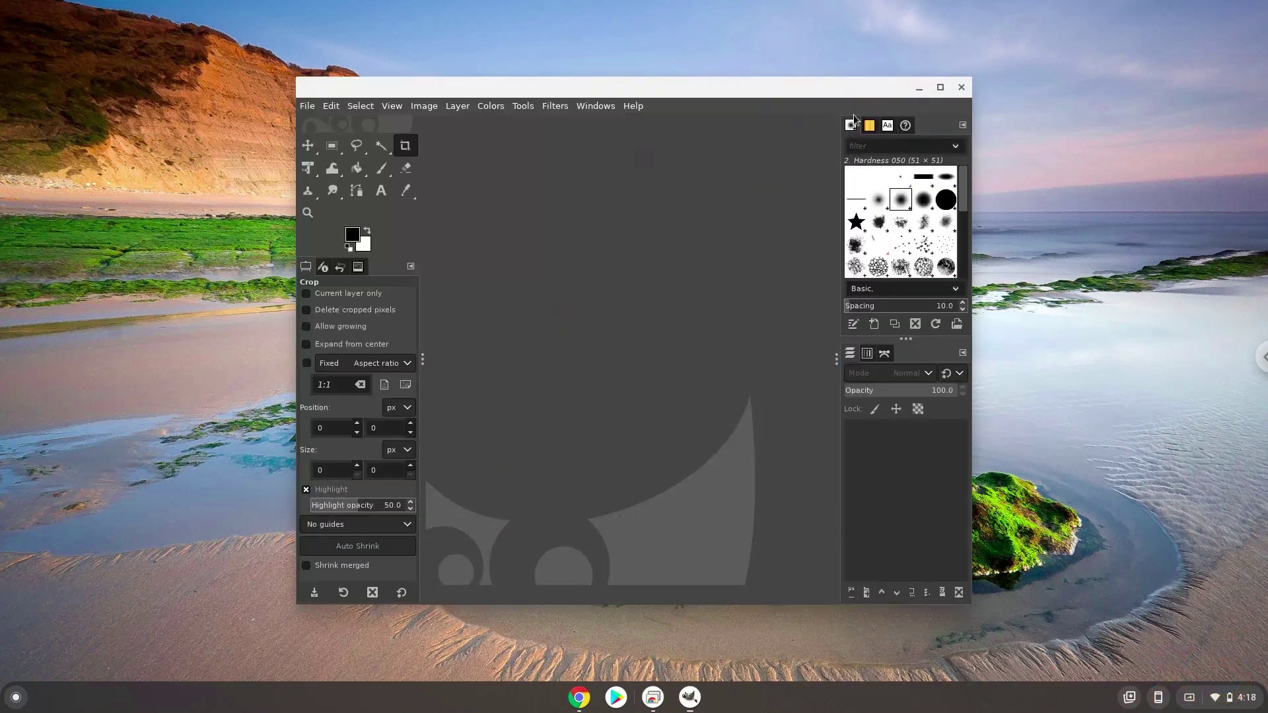
{"action": "double_click", "coordinate": [830, 86]}
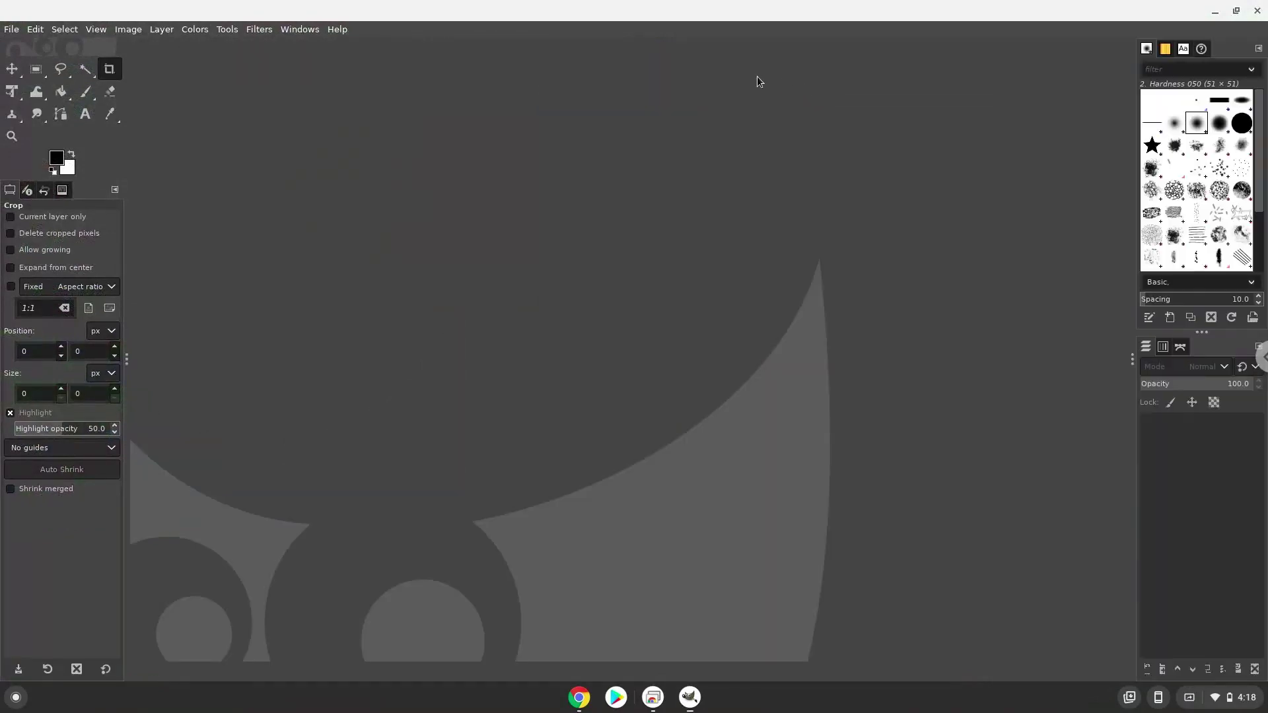
{"action": "left_click", "coordinate": [12, 28]}
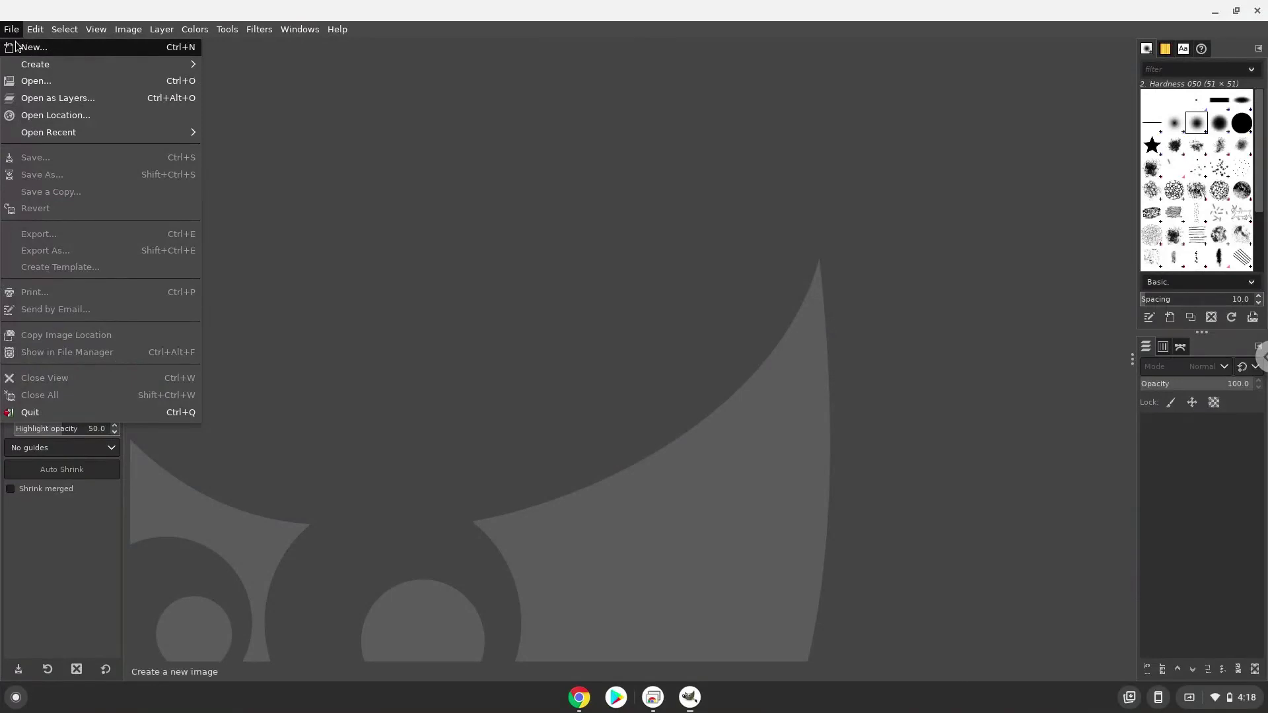
{"action": "left_click", "coordinate": [15, 46]}
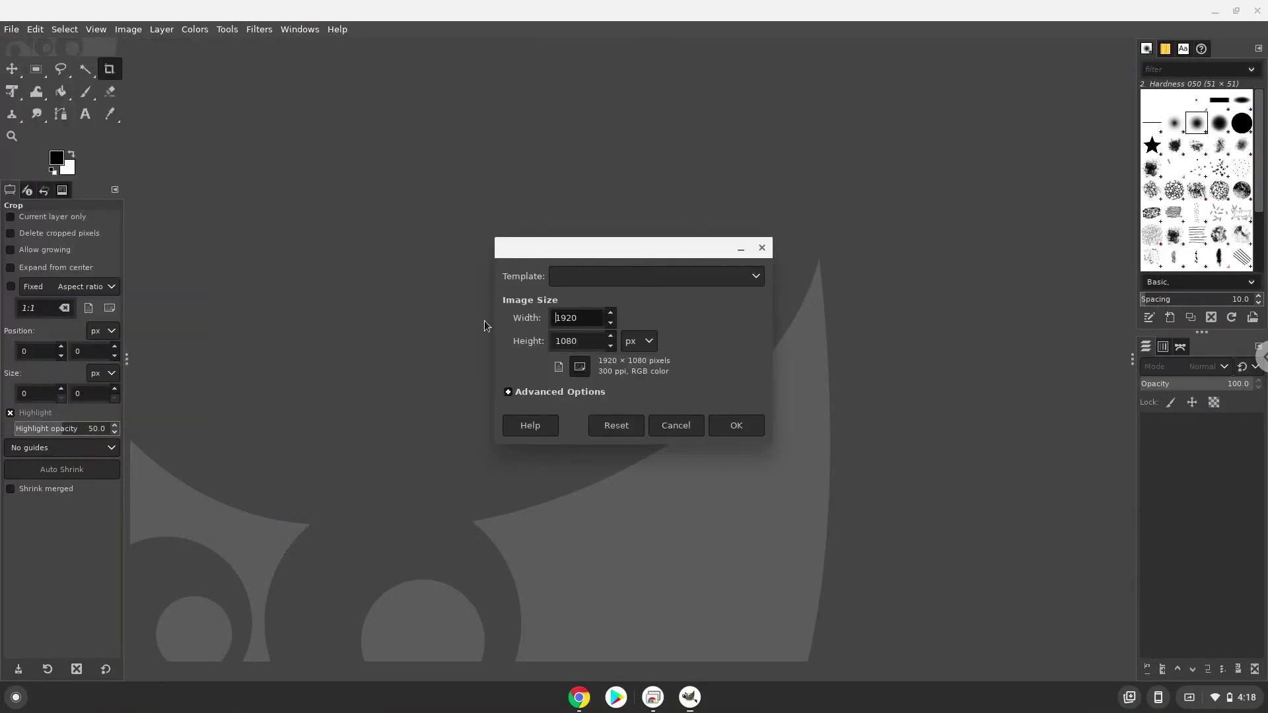
{"action": "left_click", "coordinate": [729, 424]}
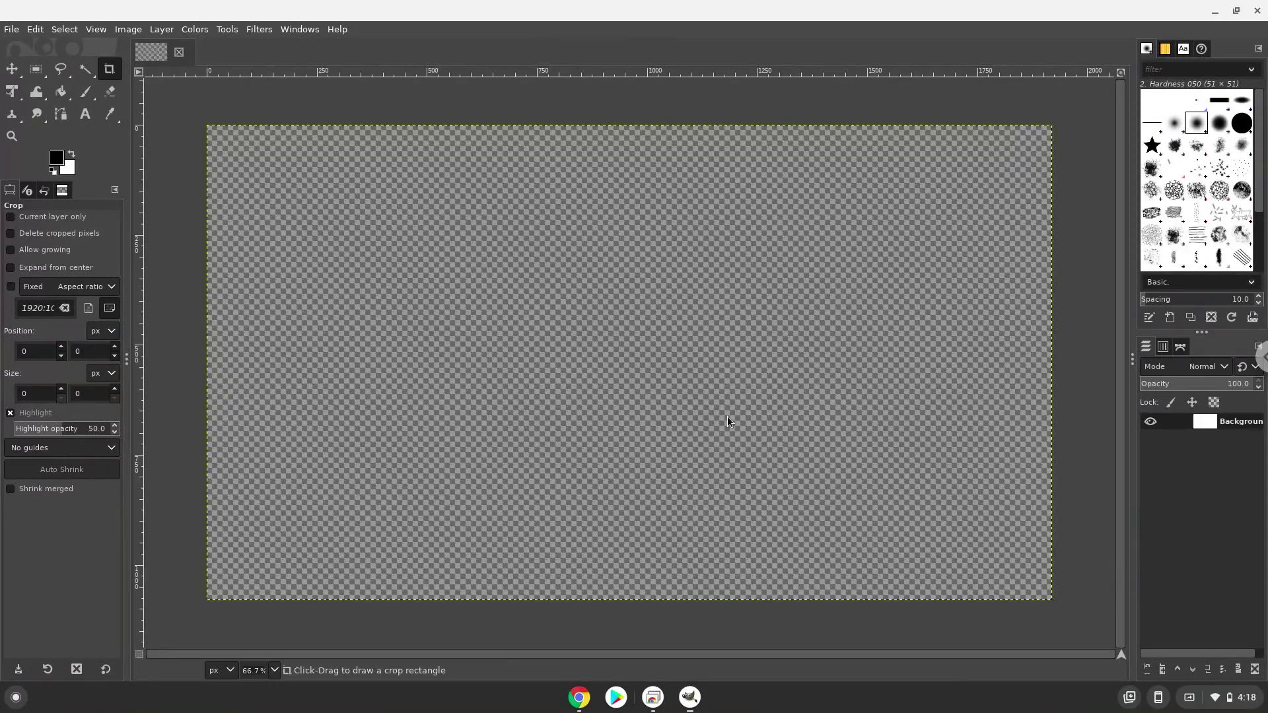
Step: Show GIMP's About dialog reporting version 2.10.28
{"action": "left_click", "coordinate": [338, 29]}
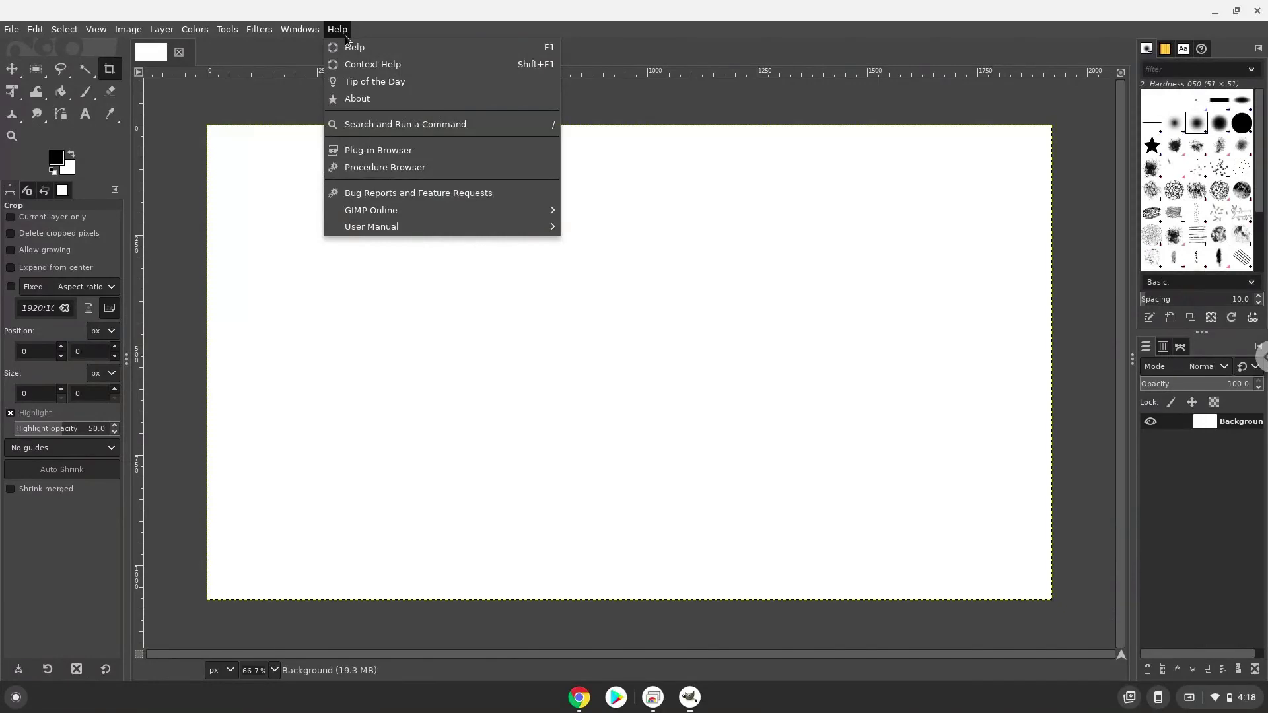
{"action": "left_click", "coordinate": [358, 98]}
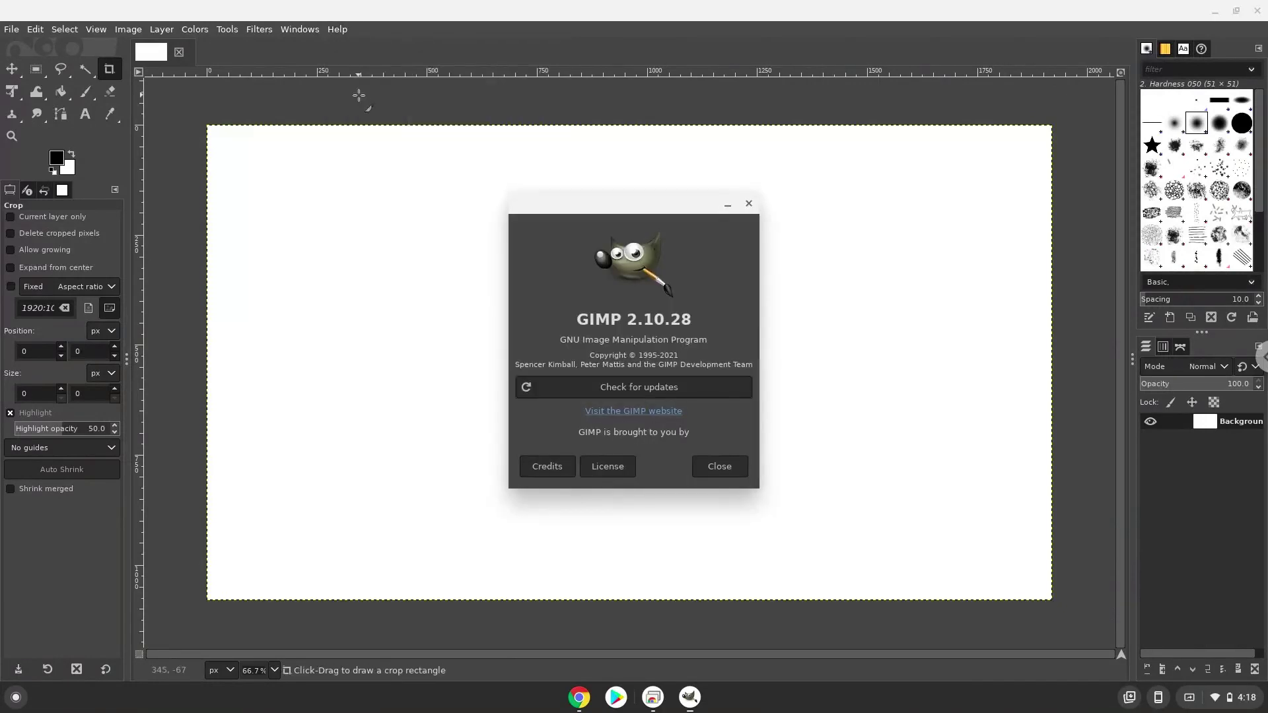